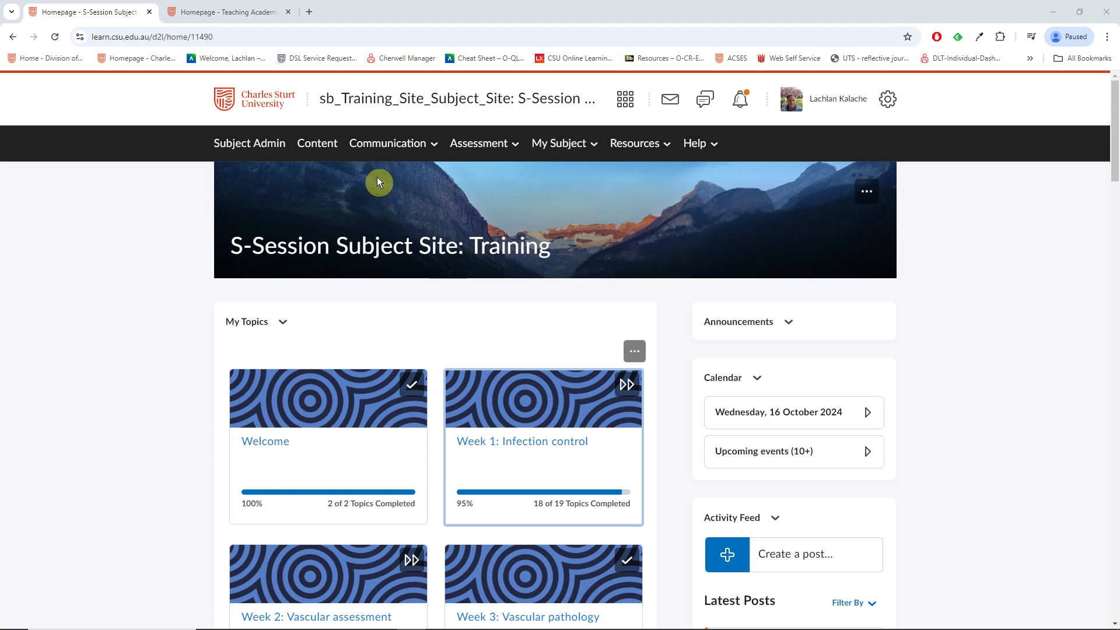
Open the Groups management page from the subject site's administration tools
{"action": "left_click", "coordinate": [422, 141]}
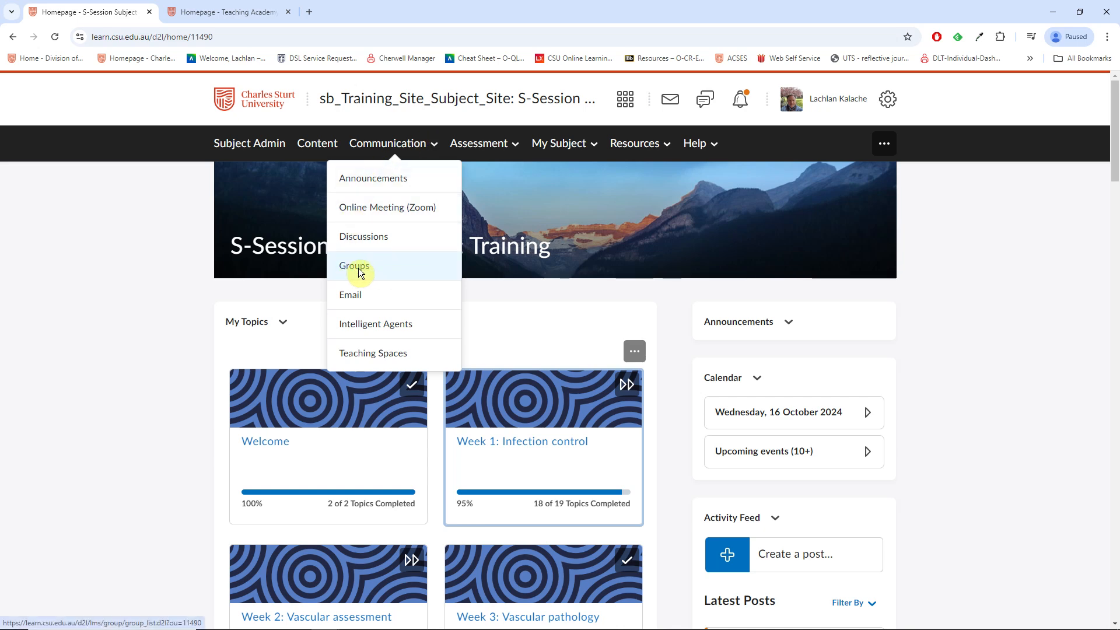
{"action": "left_click", "coordinate": [243, 146]}
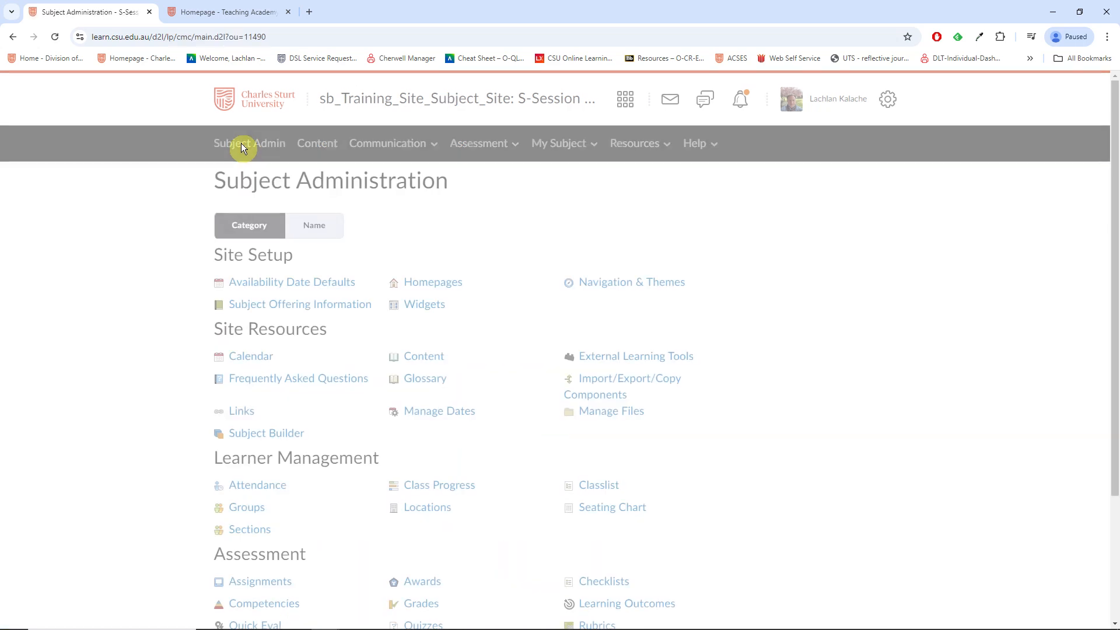
{"action": "scroll", "coordinate": [618, 434], "scroll_direction": "down", "scroll_amount": 1}
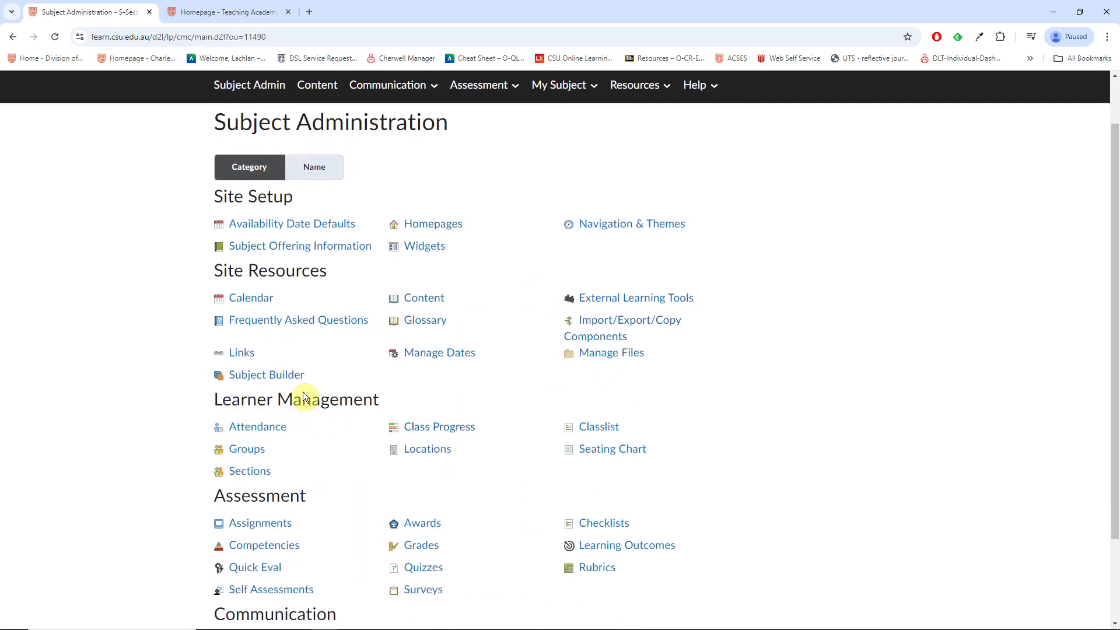
{"action": "left_click", "coordinate": [254, 454]}
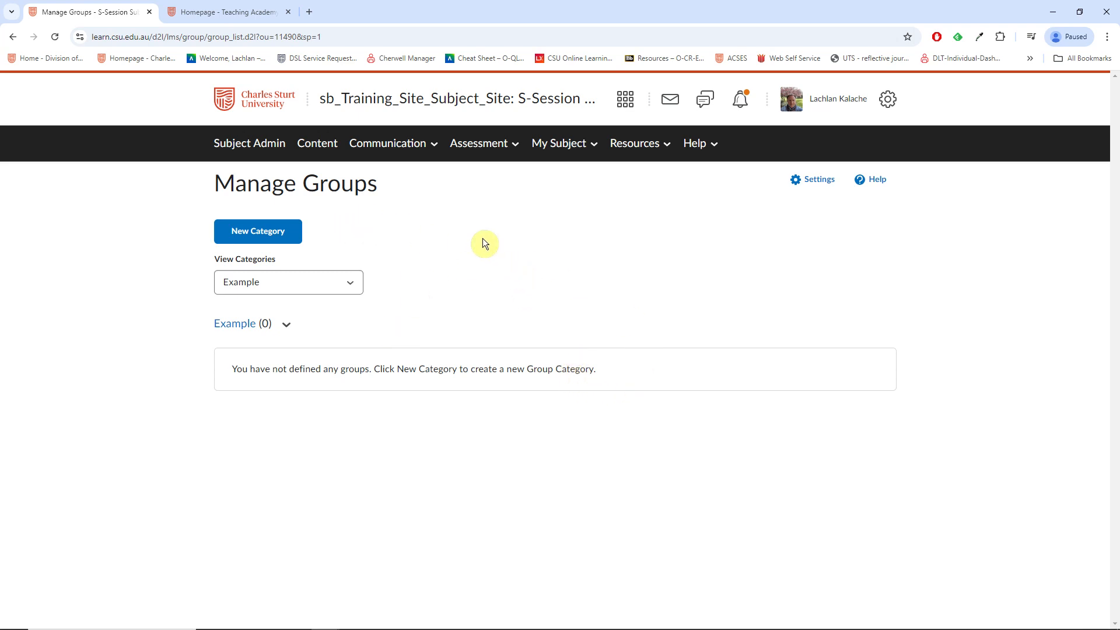
Start a new group category and name it "Sample set of groups"
{"action": "left_click", "coordinate": [259, 233]}
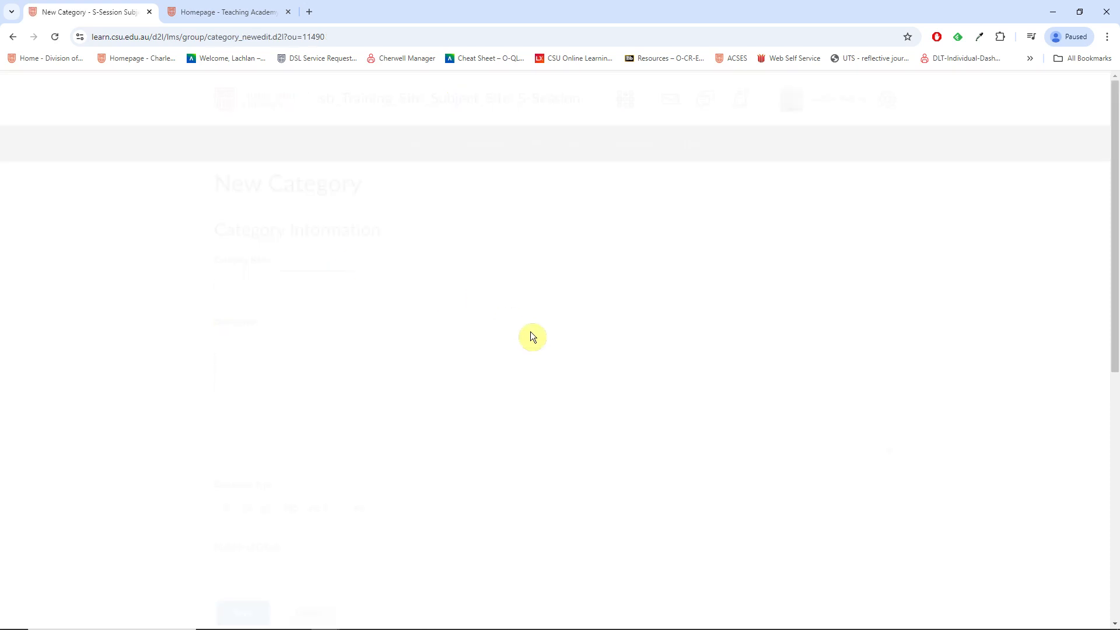
{"action": "type", "text": "Sample set of groups"}
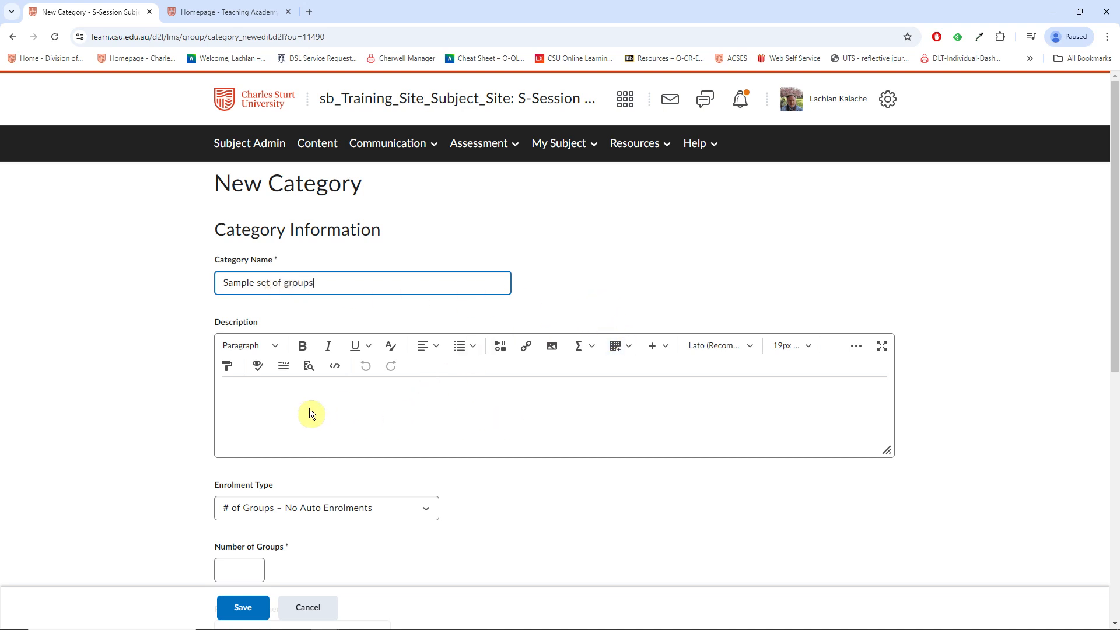
{"action": "left_click", "coordinate": [943, 392]}
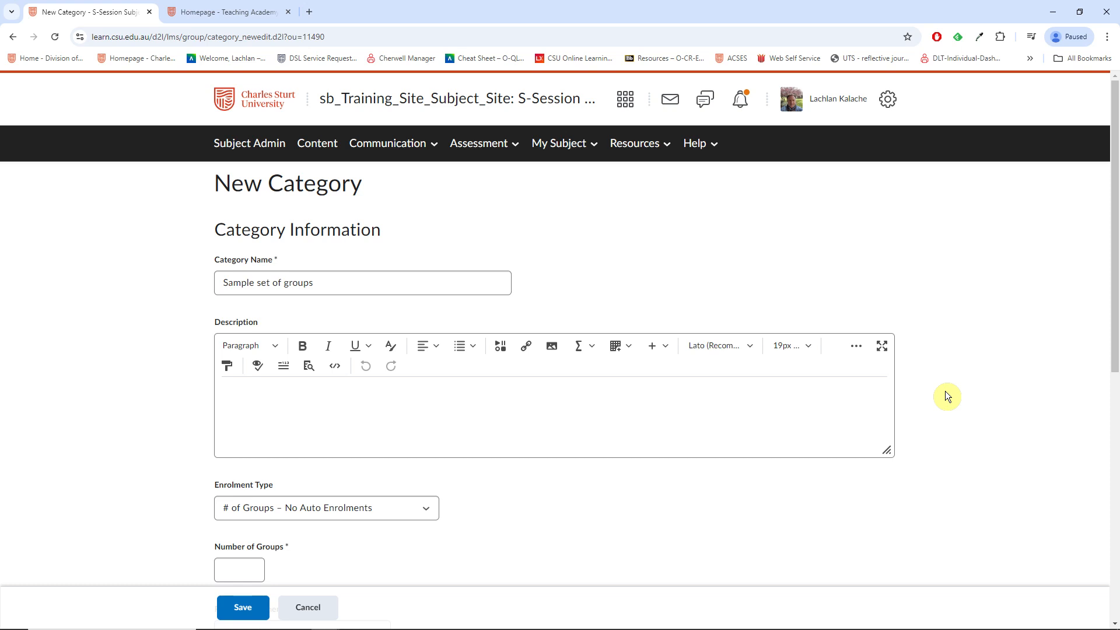
Set the category's enrolment type to "Groups of #" with 5 users per group
{"action": "scroll", "coordinate": [863, 425], "scroll_direction": "down", "scroll_amount": 3}
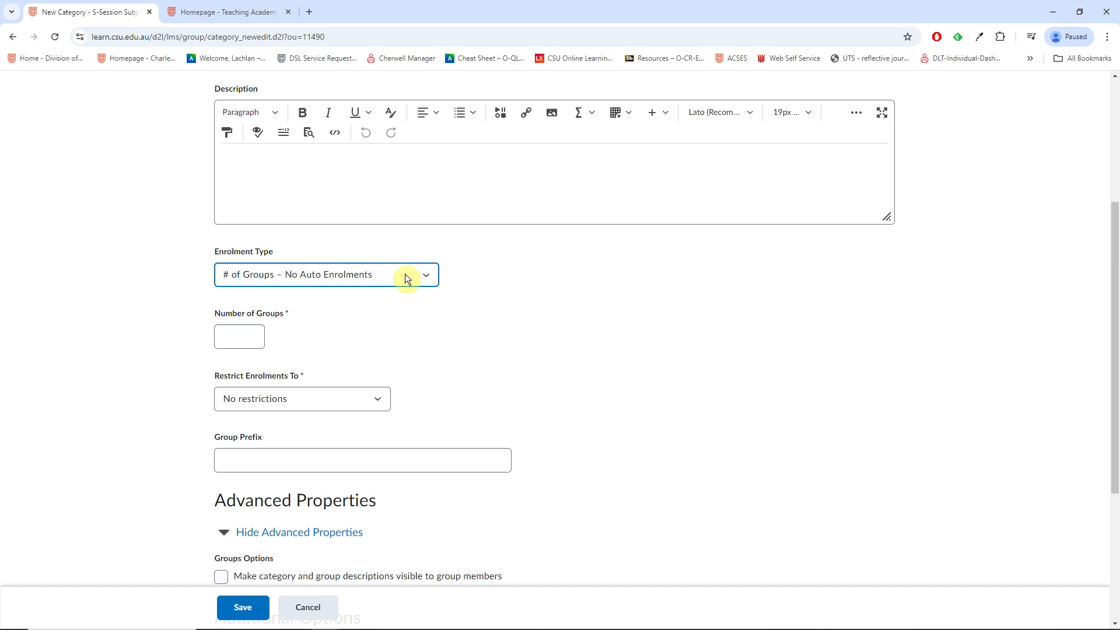
{"action": "left_click", "coordinate": [429, 276]}
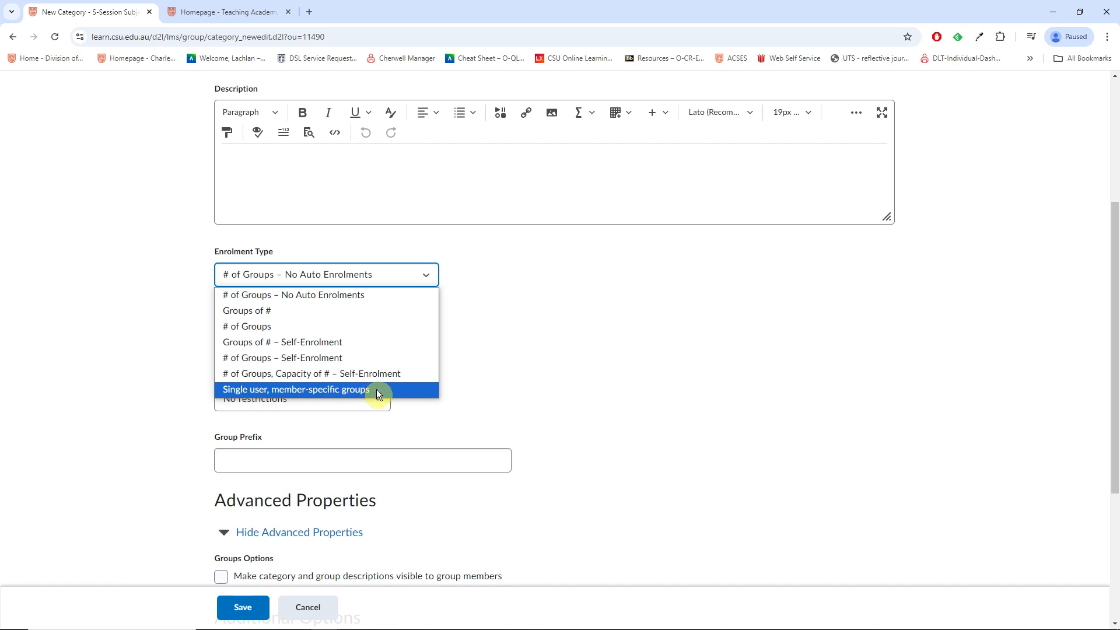
{"action": "left_click", "coordinate": [247, 310]}
{"action": "left_click", "coordinate": [226, 337]}
{"action": "type", "text": "5"}
{"action": "left_click", "coordinate": [569, 358]}
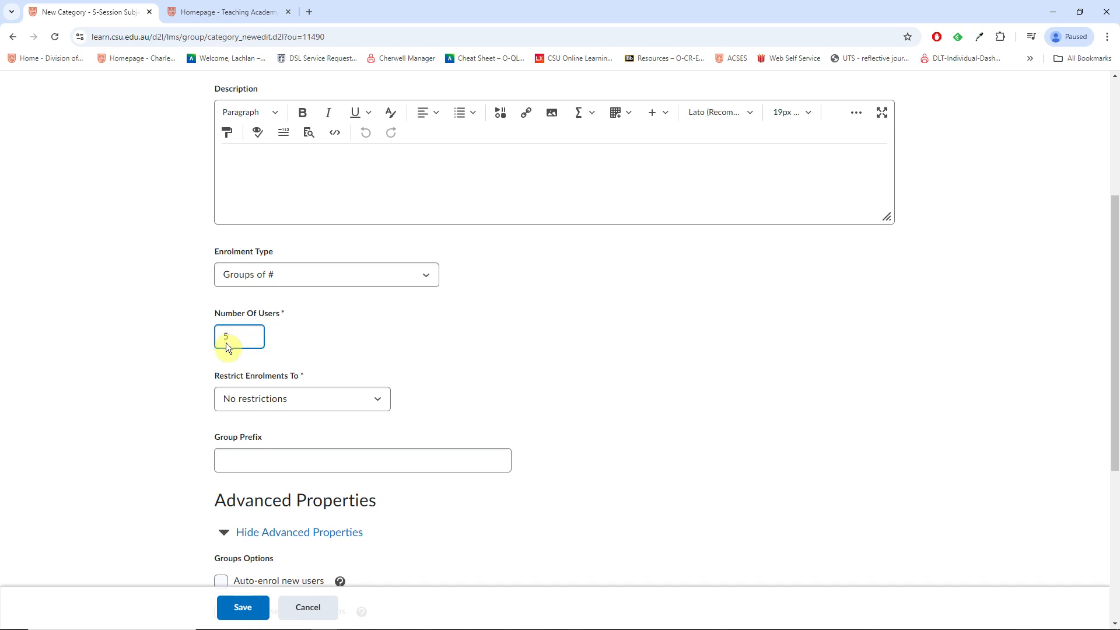
{"action": "left_click", "coordinate": [377, 344]}
Restrict the category's enrolments to the Bathurst Distance section and review the group prefix
{"action": "left_click", "coordinate": [378, 401]}
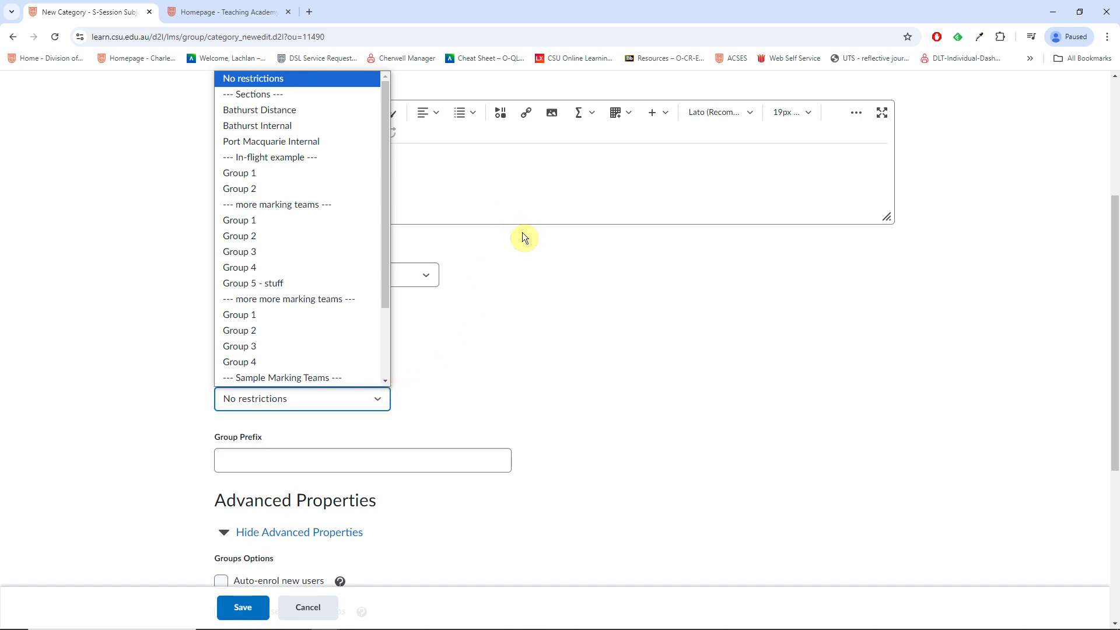
{"action": "left_click", "coordinate": [255, 110]}
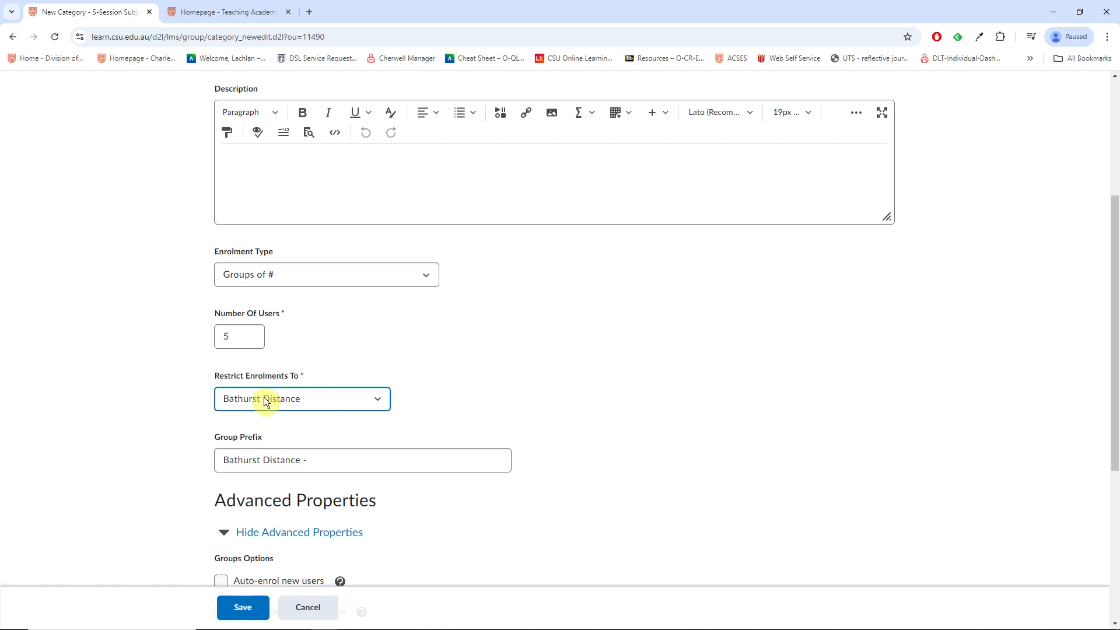
{"action": "scroll", "coordinate": [541, 404], "scroll_direction": "down", "scroll_amount": 2}
{"action": "left_click", "coordinate": [225, 345]}
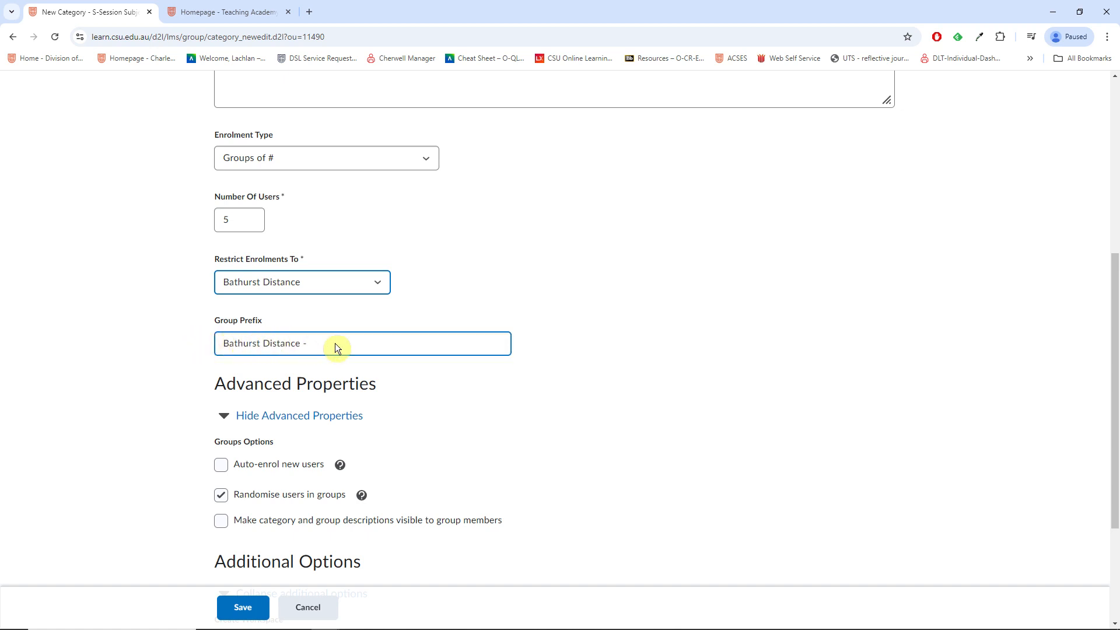
{"action": "scroll", "coordinate": [471, 342], "scroll_direction": "up", "scroll_amount": 4}
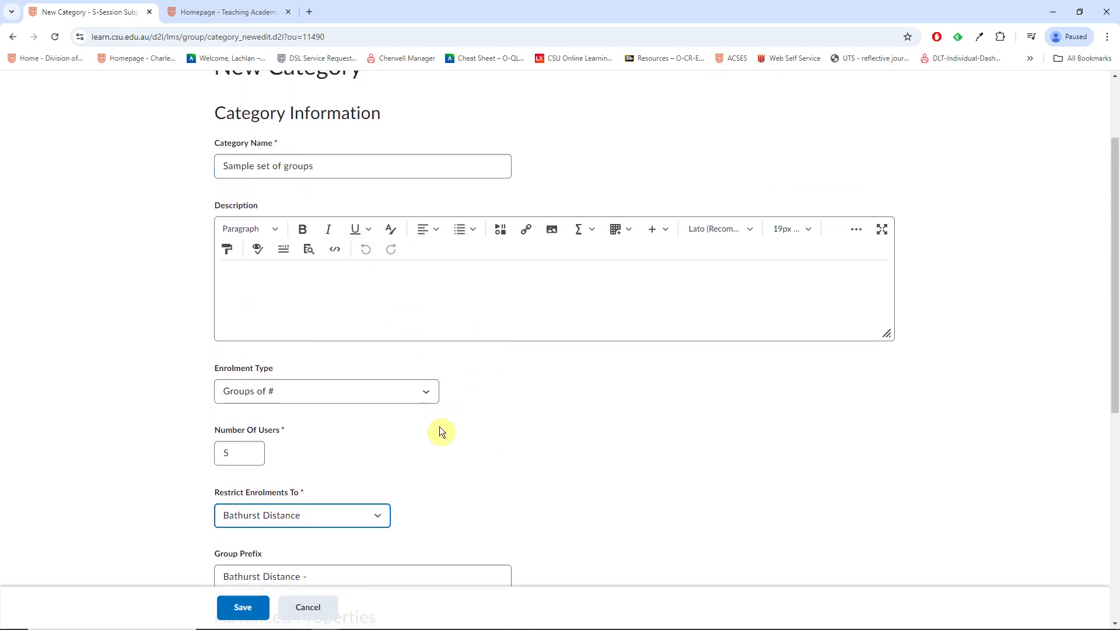
{"action": "scroll", "coordinate": [439, 432], "scroll_direction": "down", "scroll_amount": 2}
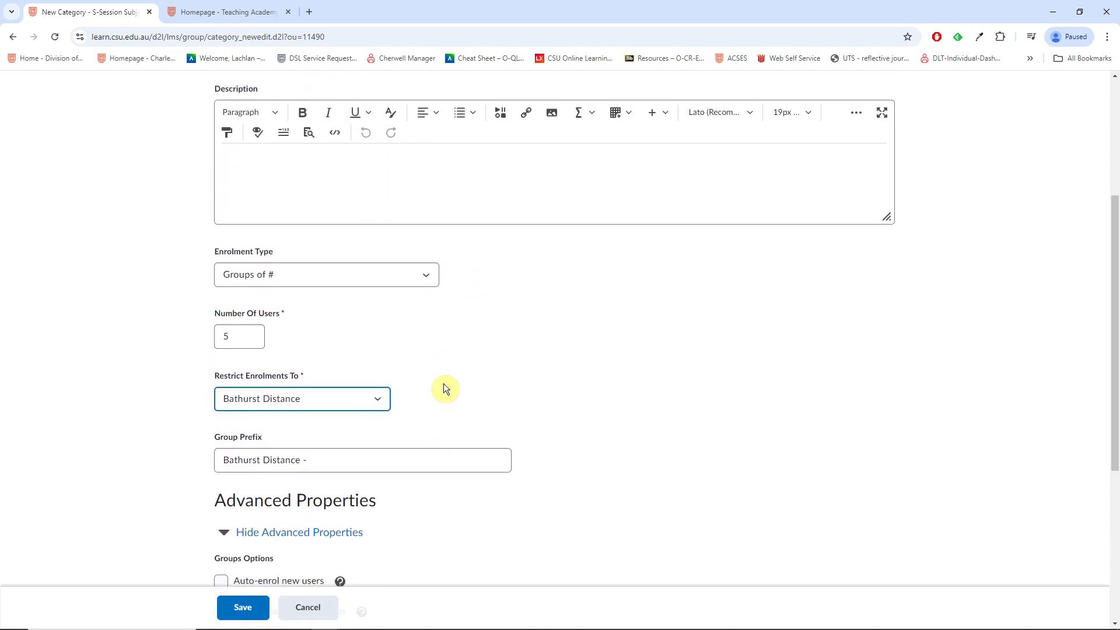
{"action": "scroll", "coordinate": [404, 421], "scroll_direction": "down", "scroll_amount": 2}
{"action": "left_click", "coordinate": [229, 344]}
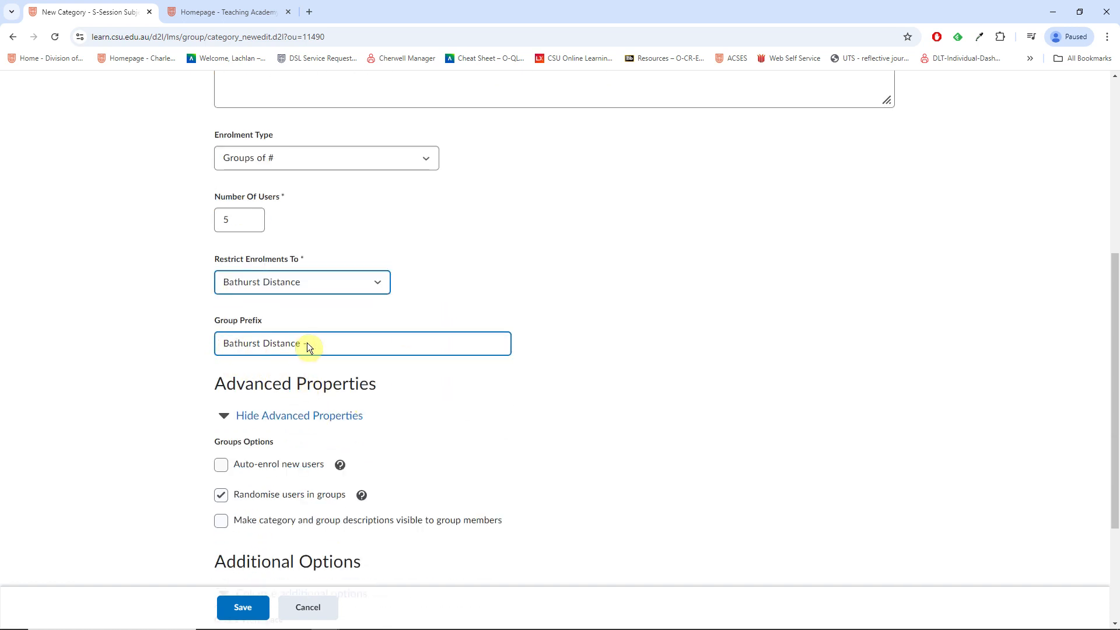
{"action": "type", "text": "-"}
{"action": "left_click", "coordinate": [430, 369]}
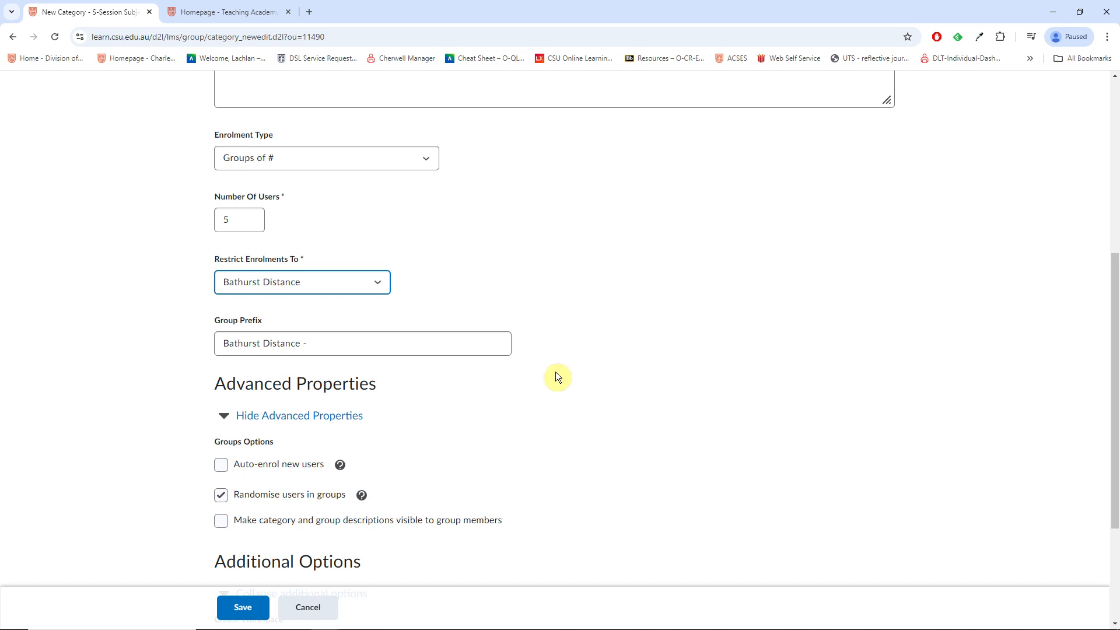
Enable automatic enrolment of new users in the category's advanced properties
{"action": "scroll", "coordinate": [472, 379], "scroll_direction": "down", "scroll_amount": 3}
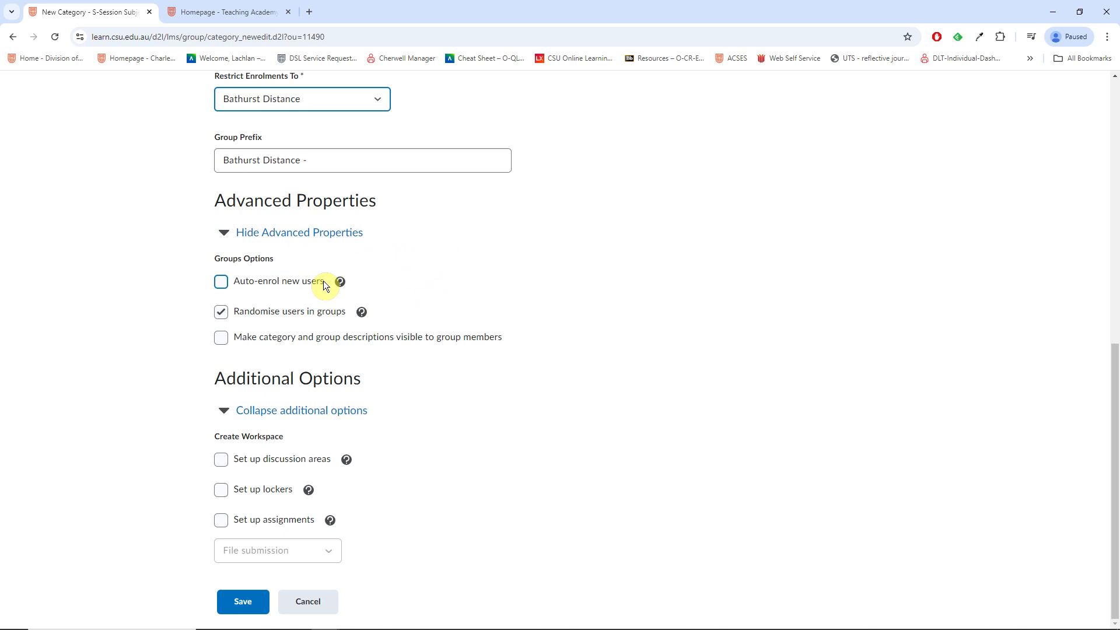
{"action": "left_click", "coordinate": [221, 286]}
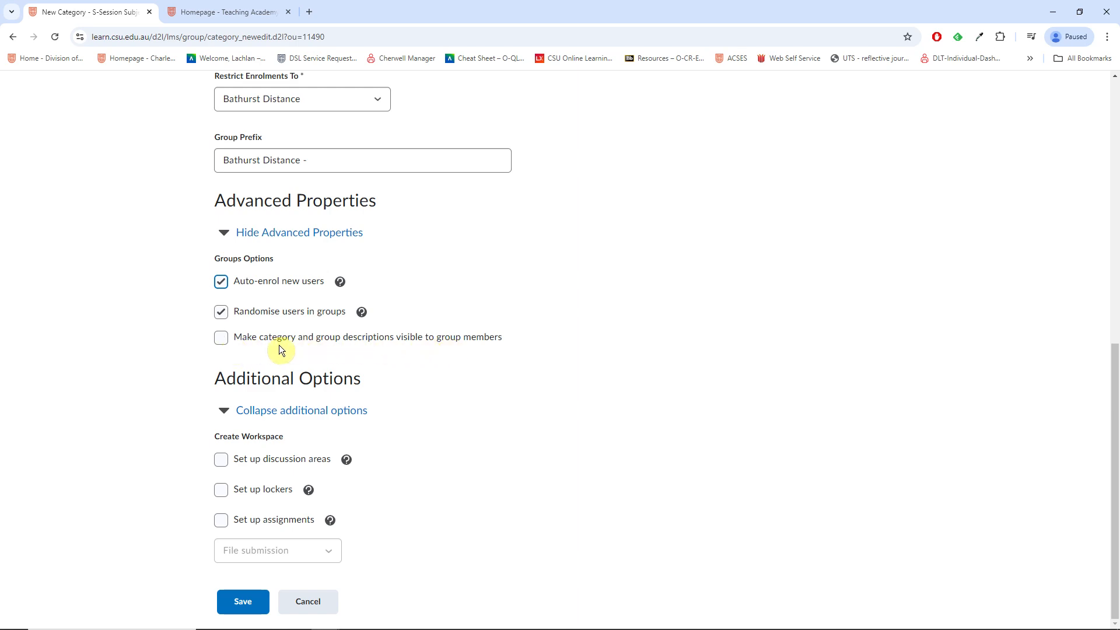
{"action": "scroll", "coordinate": [607, 349], "scroll_direction": "up", "scroll_amount": 8}
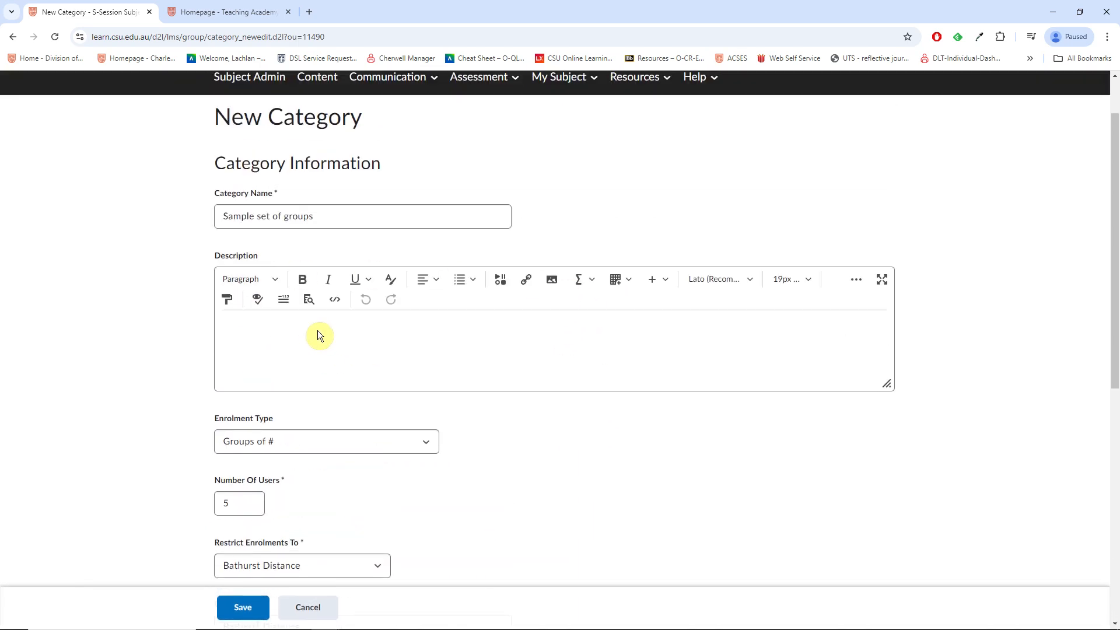
{"action": "scroll", "coordinate": [578, 400], "scroll_direction": "down", "scroll_amount": 7}
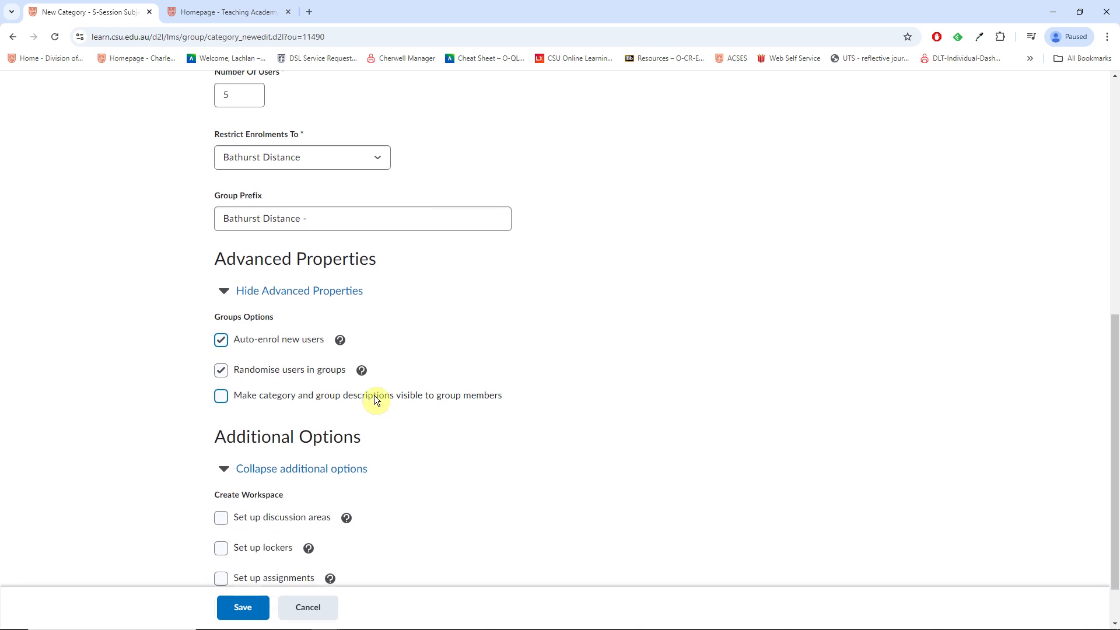
Enable lockers for the groups, save the new category and finish the workspace summary
{"action": "scroll", "coordinate": [702, 403], "scroll_direction": "down", "scroll_amount": 1}
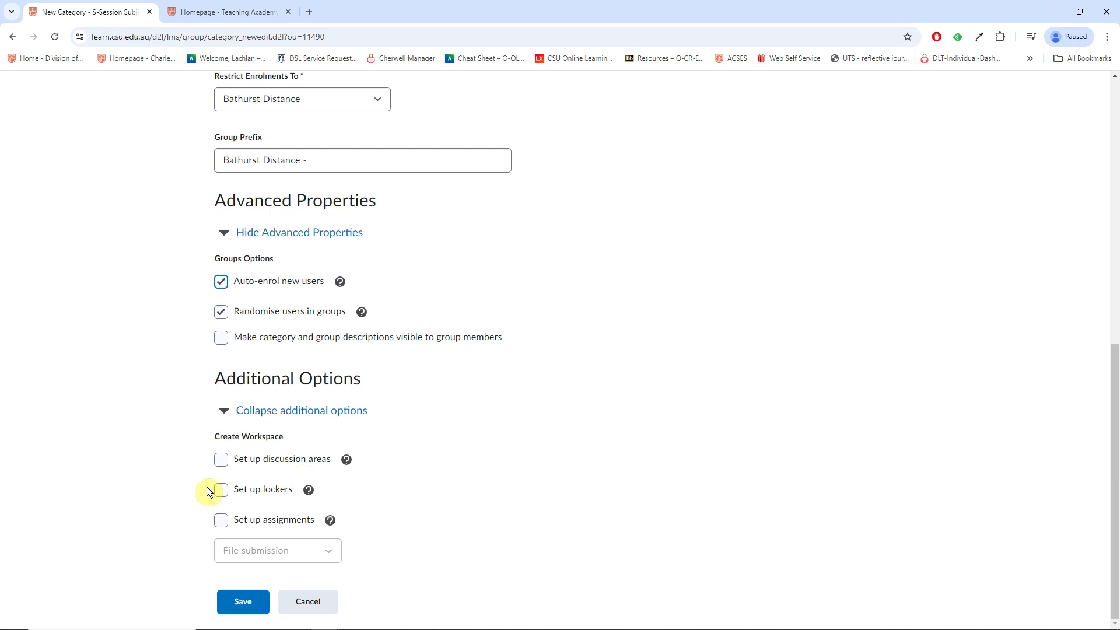
{"action": "left_click", "coordinate": [221, 493]}
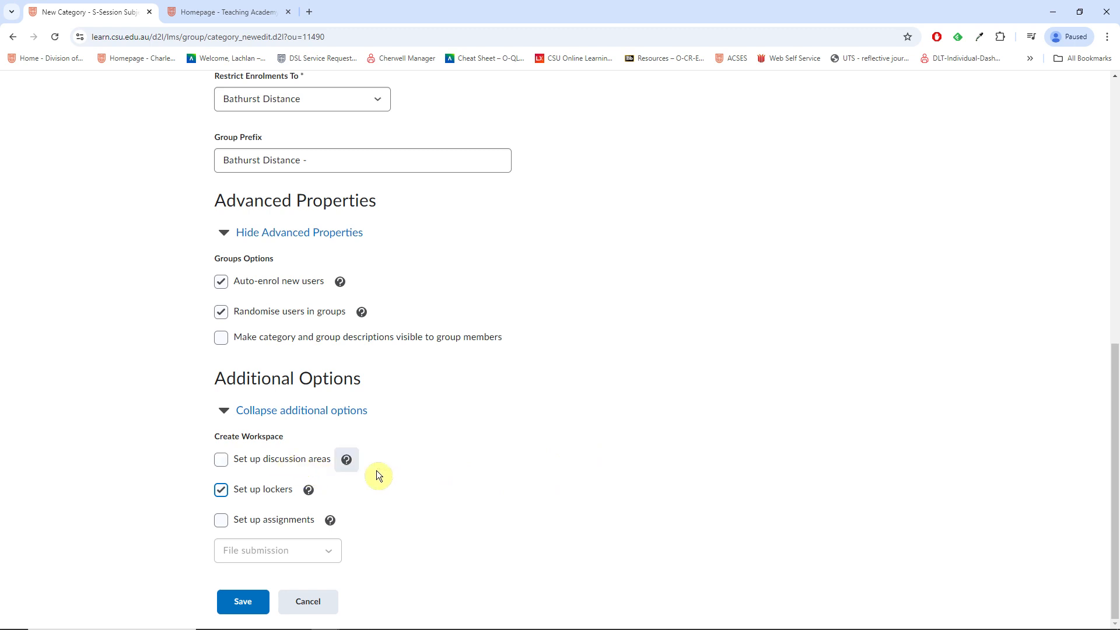
{"action": "left_click", "coordinate": [244, 601]}
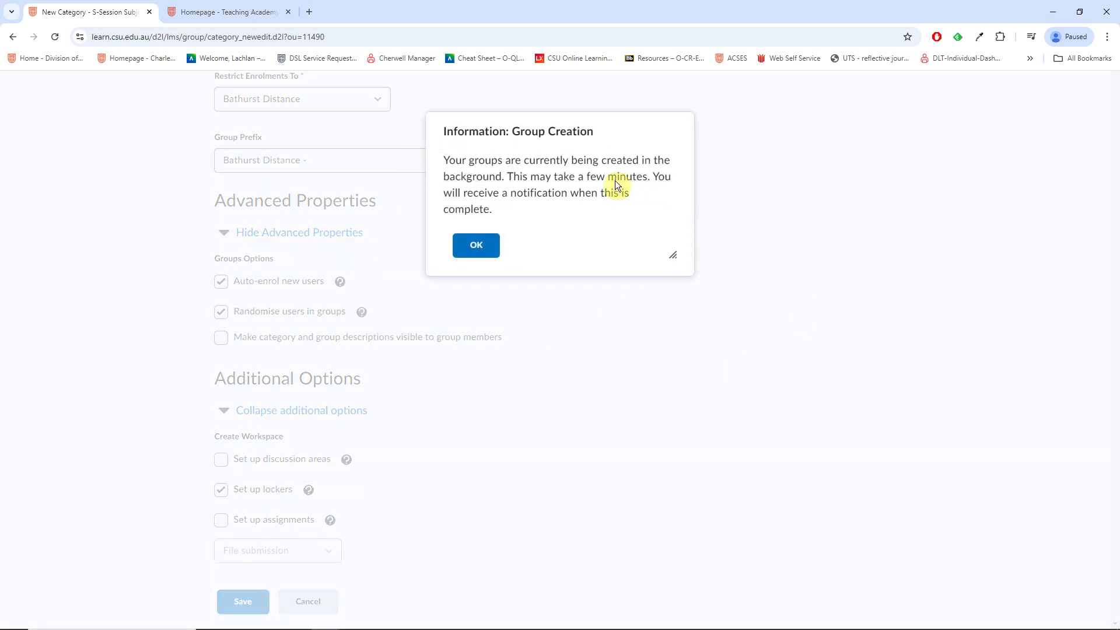
{"action": "left_click", "coordinate": [478, 250]}
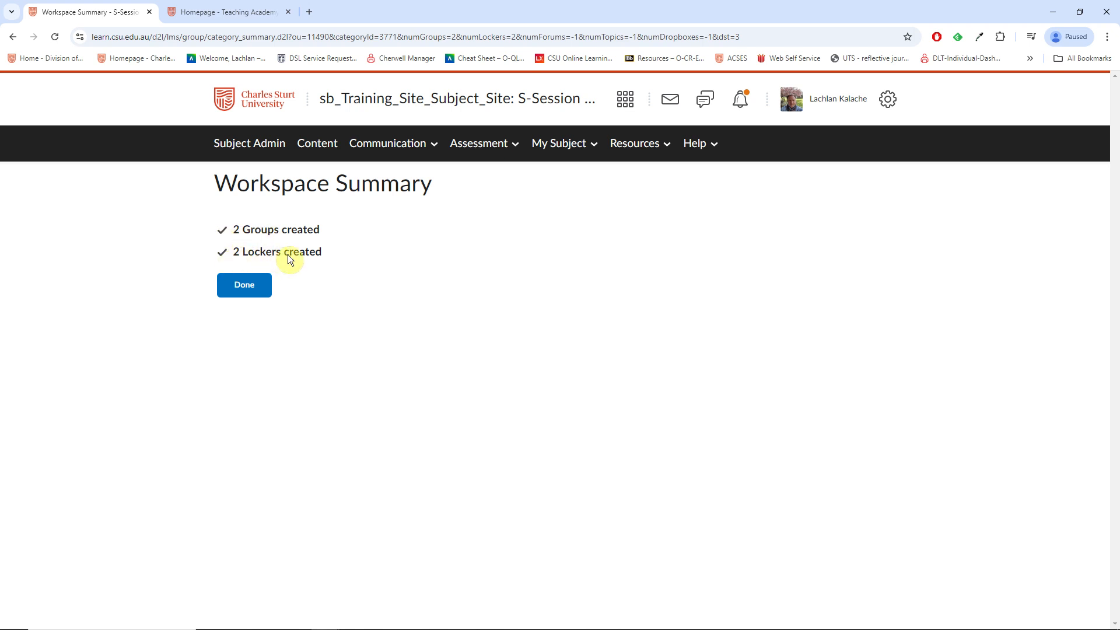
{"action": "left_click", "coordinate": [246, 285]}
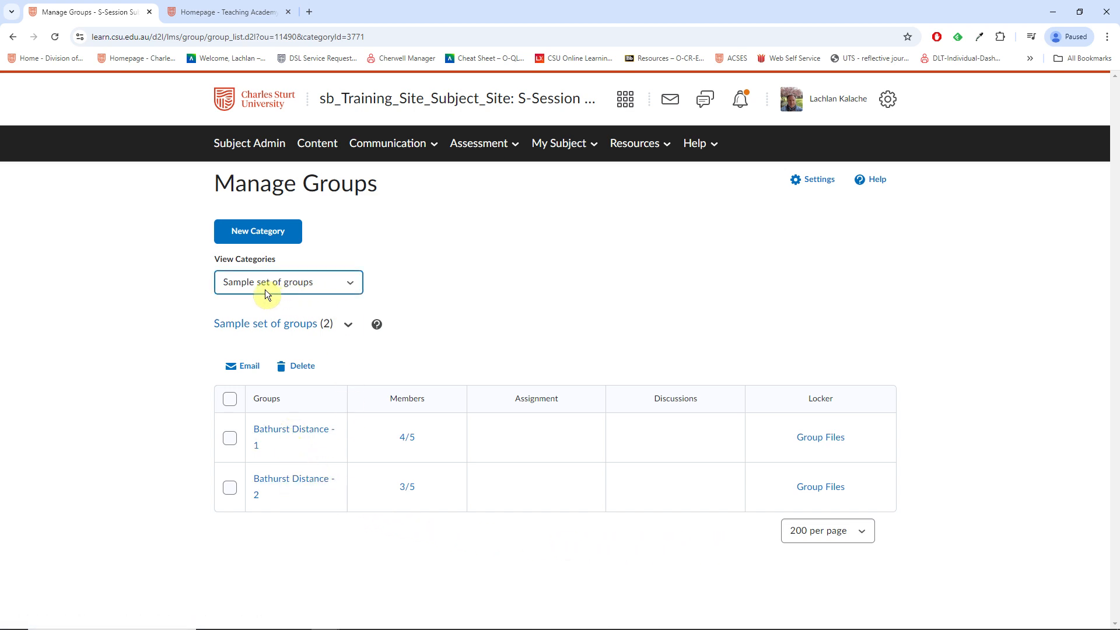
View the members of the Bathurst Distance - 1 group from the group list and its edit page, leaving the edit page without saving
{"action": "left_click", "coordinate": [404, 439]}
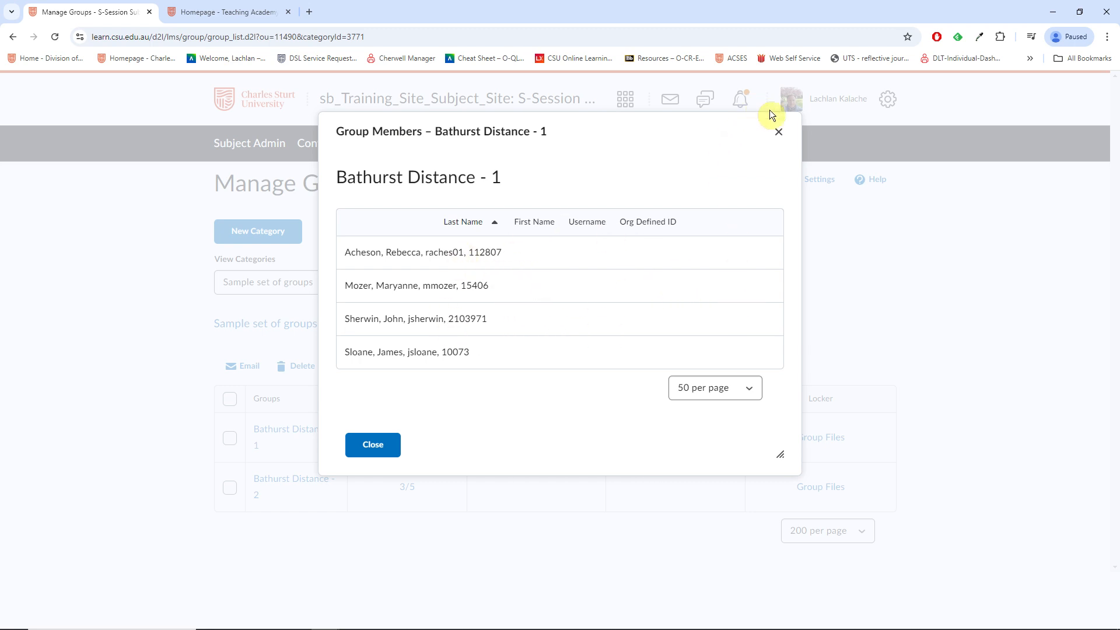
{"action": "left_click", "coordinate": [776, 133]}
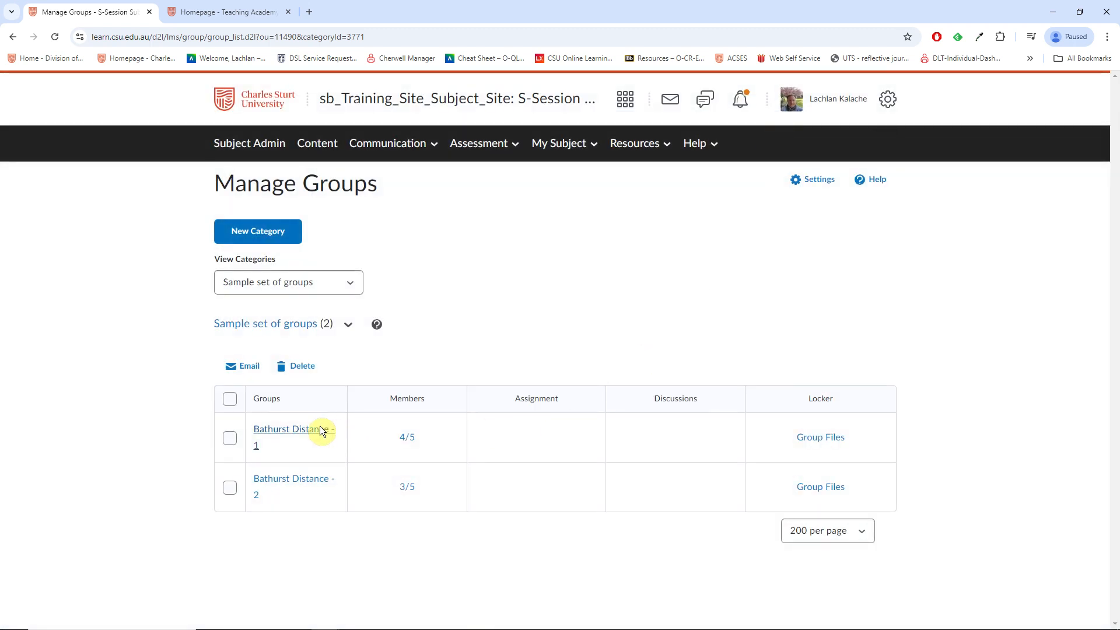
{"action": "left_click", "coordinate": [279, 431]}
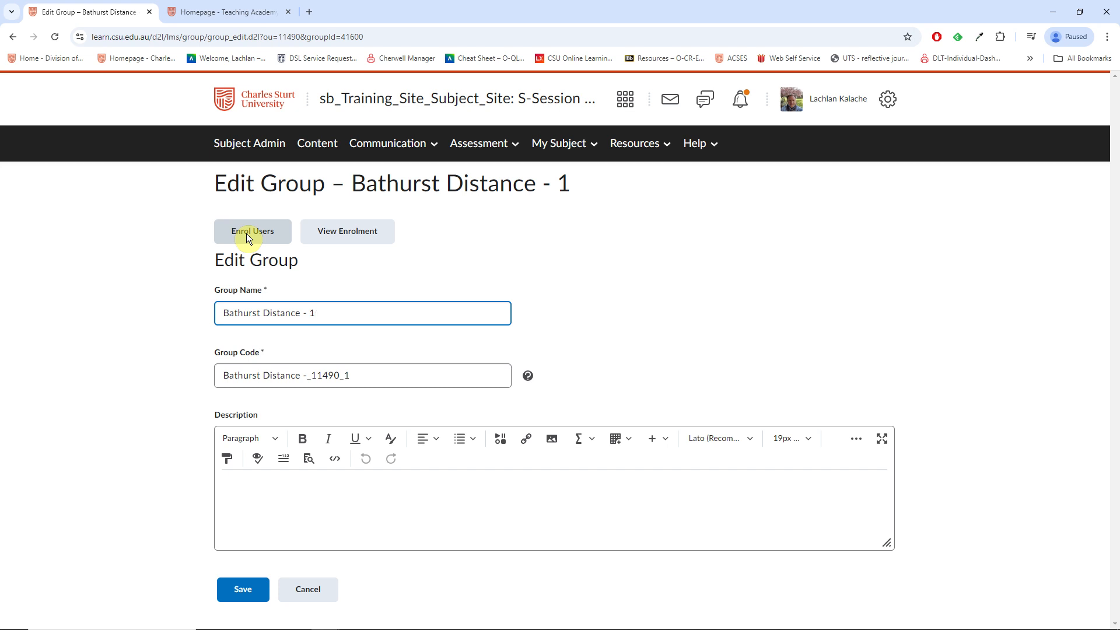
{"action": "left_click", "coordinate": [359, 232]}
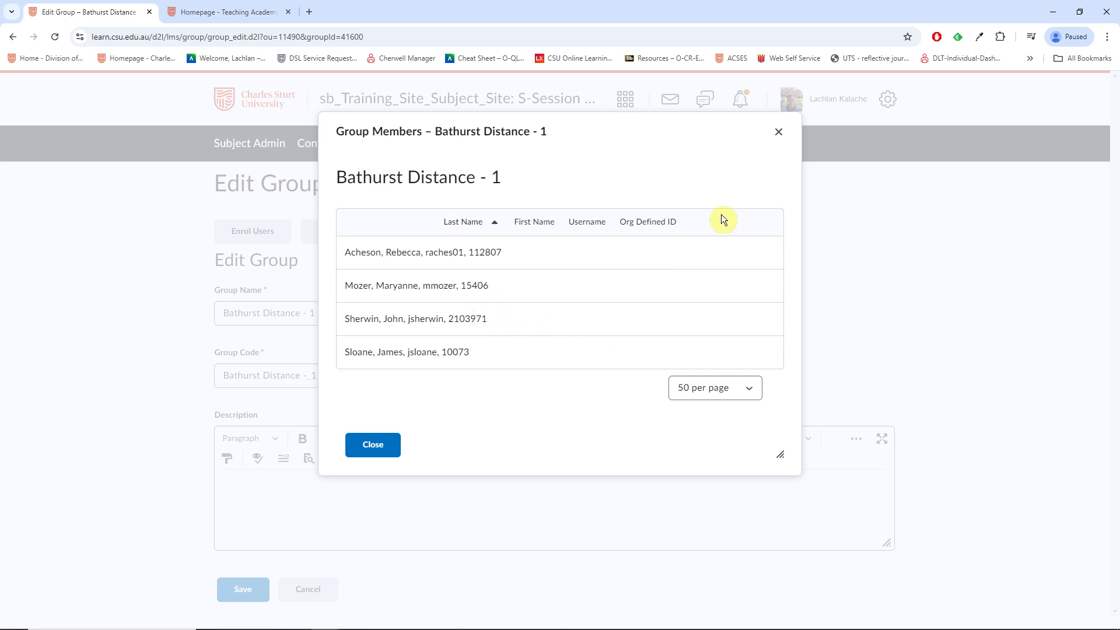
{"action": "left_click", "coordinate": [779, 133]}
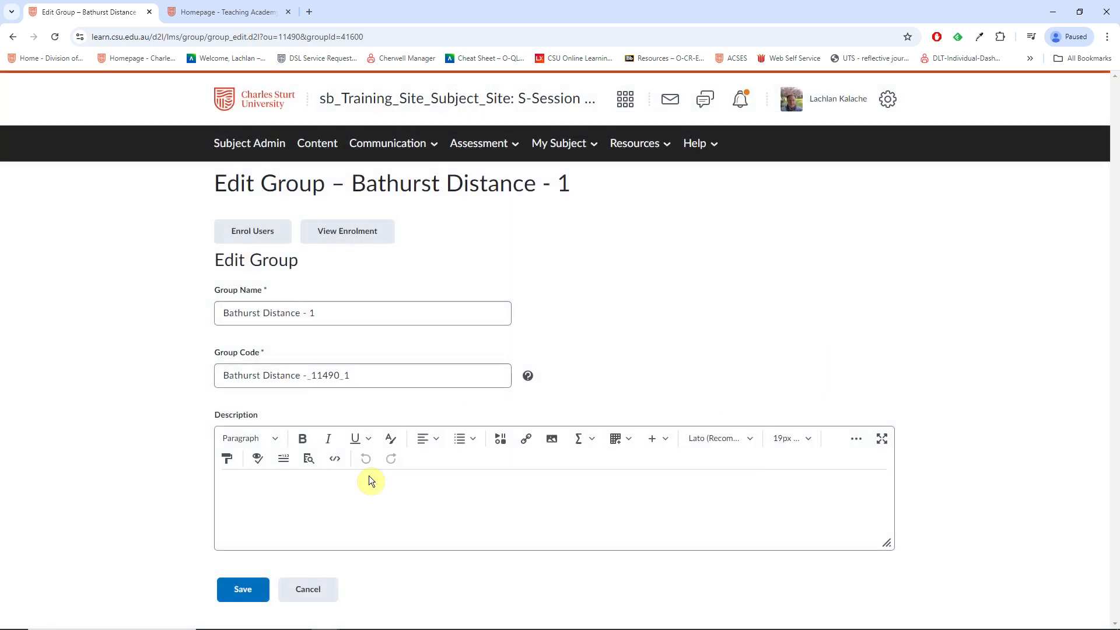
{"action": "left_click", "coordinate": [316, 592]}
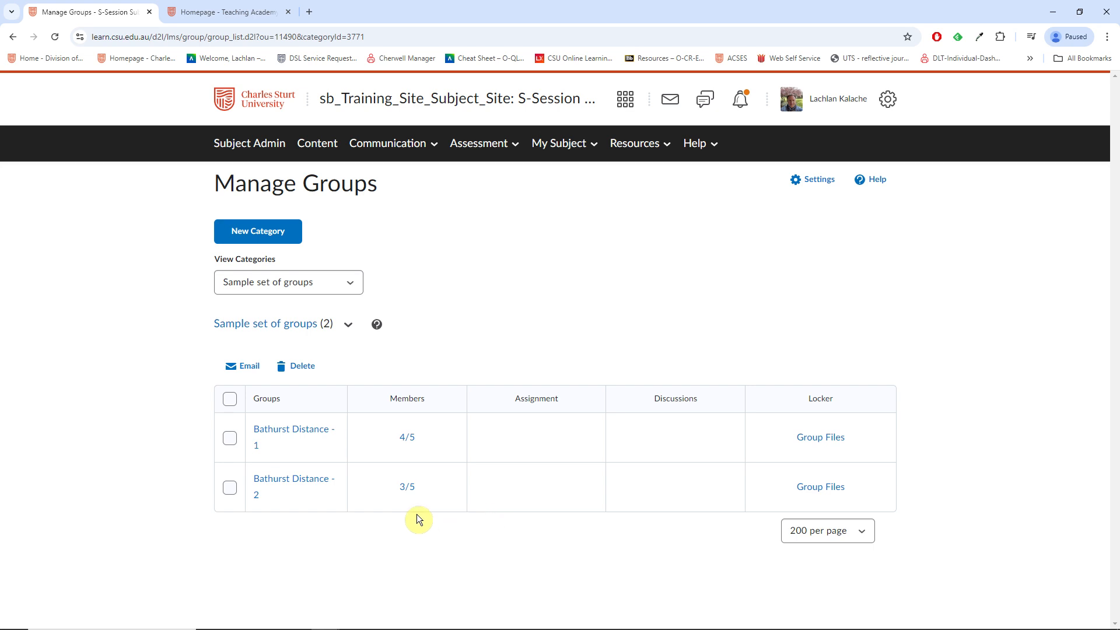
Look at the locker files of the Bathurst Distance - 1 group and return to the group list
{"action": "left_click", "coordinate": [816, 442]}
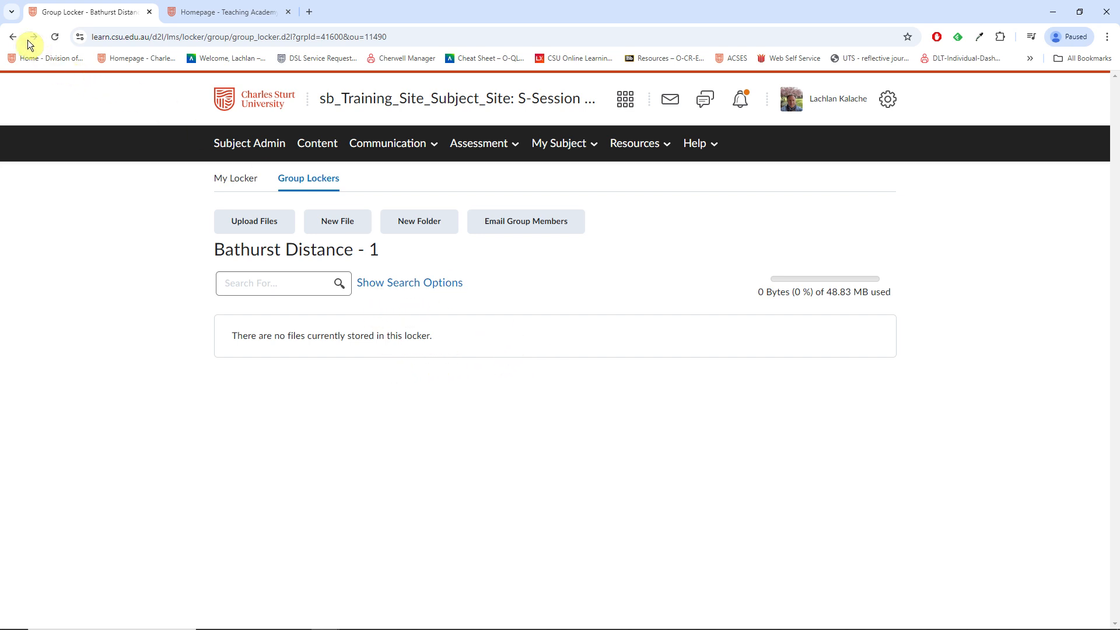
{"action": "left_click", "coordinate": [13, 39]}
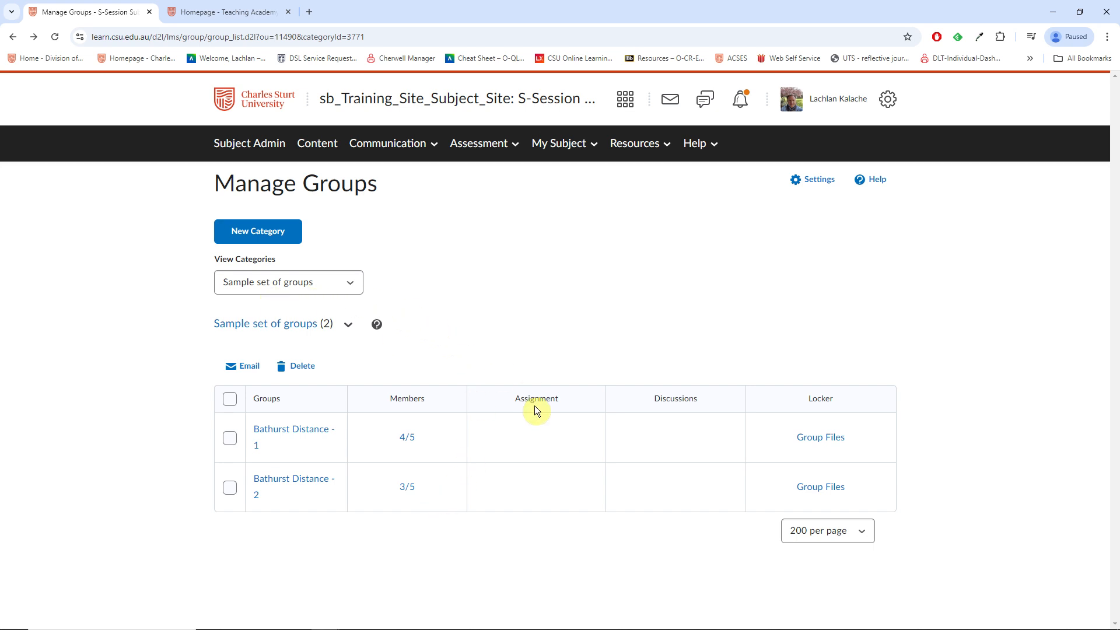
Select both groups in the Sample set of groups category and open the category's user enrolment page
{"action": "left_click", "coordinate": [230, 400]}
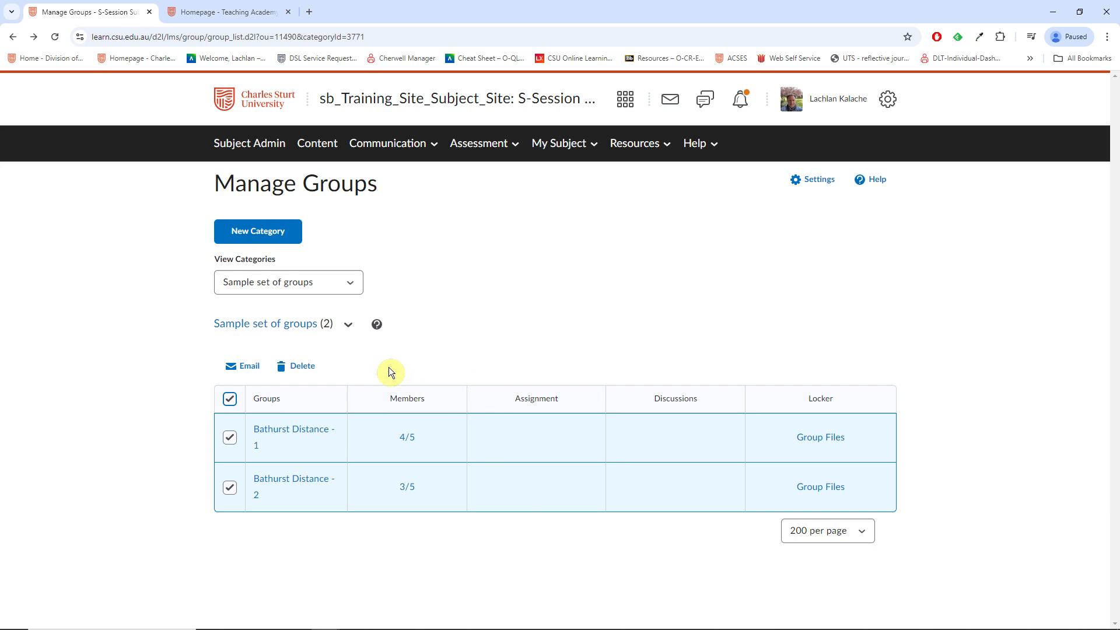
{"action": "left_click", "coordinate": [349, 326]}
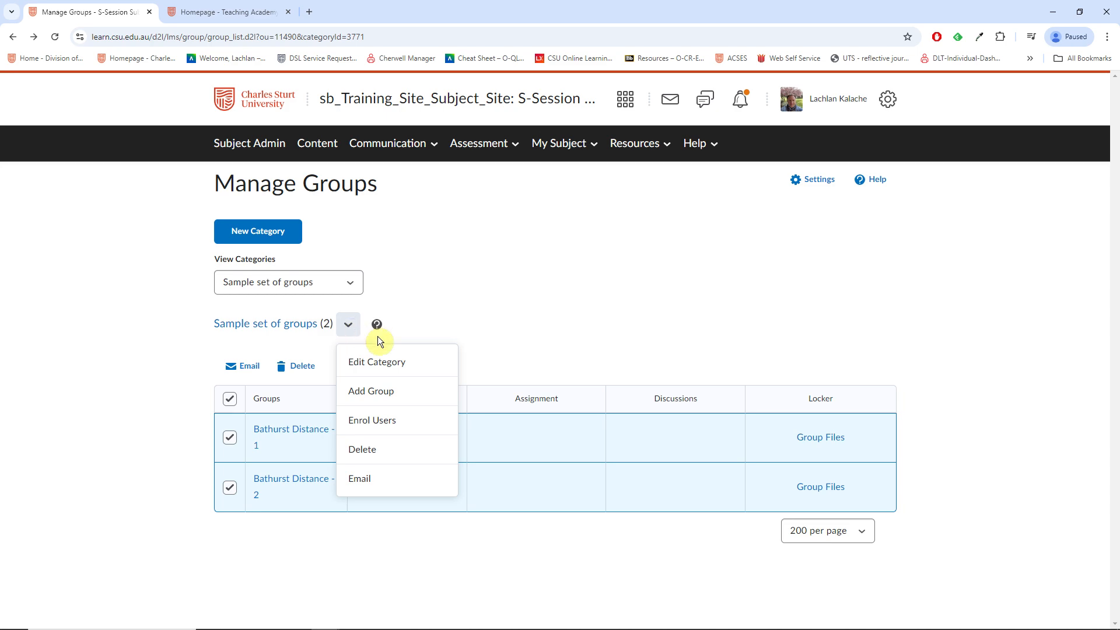
{"action": "left_click", "coordinate": [364, 429]}
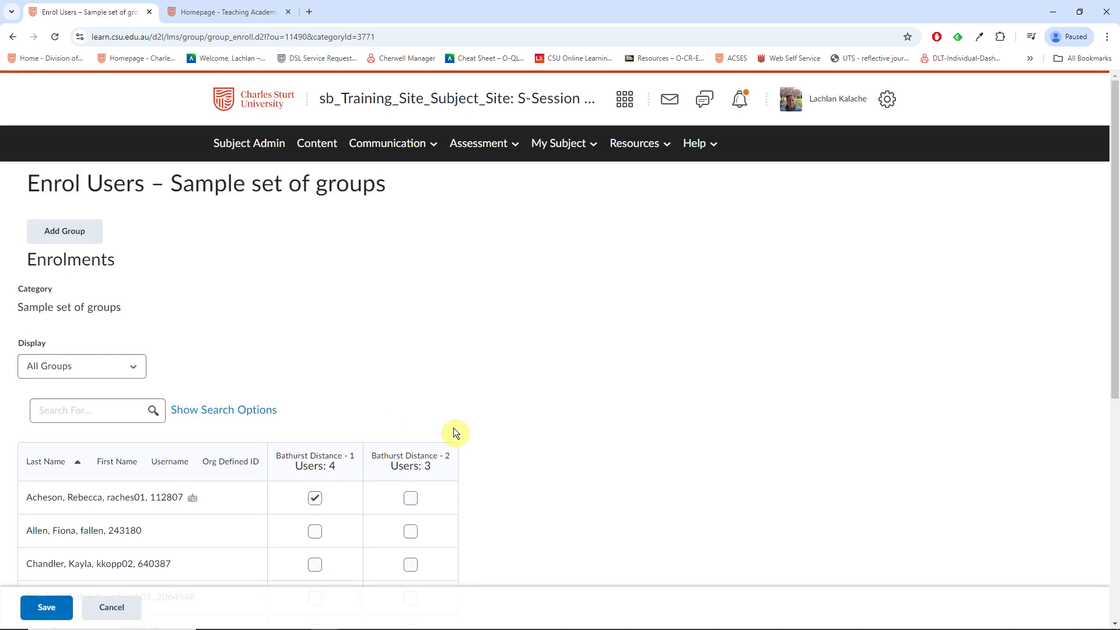
Move the first and ninth listed users from Bathurst Distance - 1 to Bathurst Distance - 2 and save the enrolments
{"action": "scroll", "coordinate": [551, 432], "scroll_direction": "down", "scroll_amount": 4}
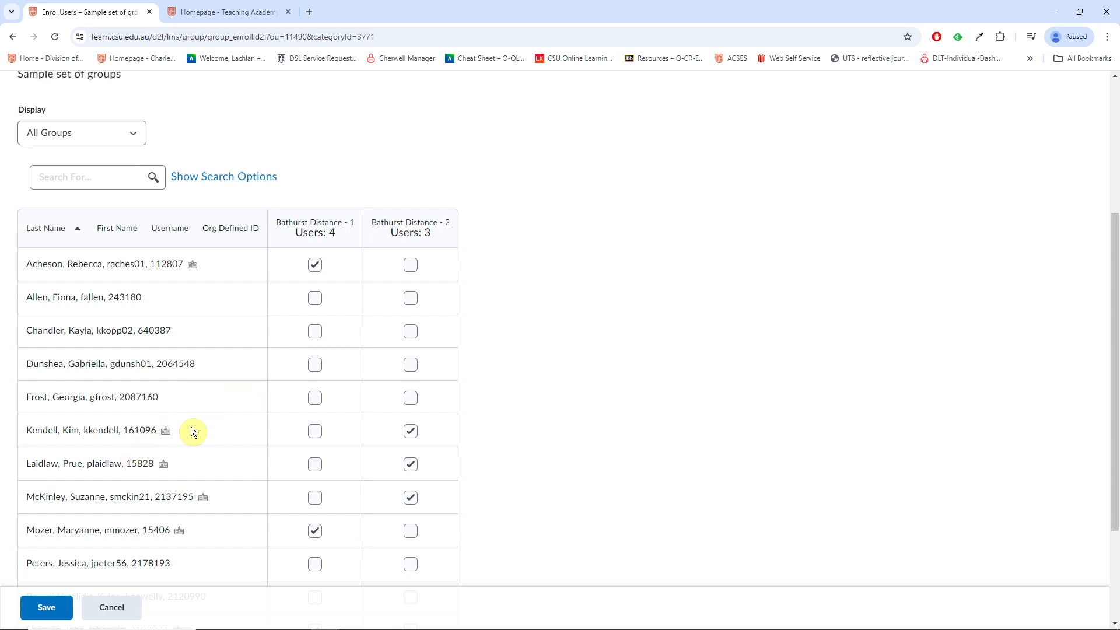
{"action": "scroll", "coordinate": [191, 426], "scroll_direction": "down", "scroll_amount": 2}
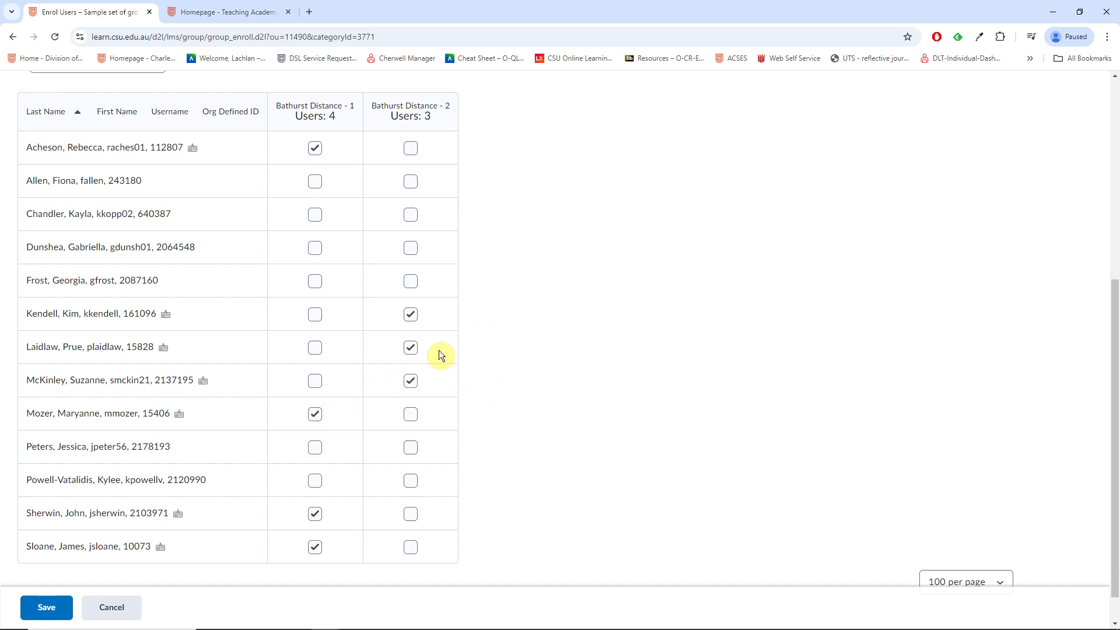
{"action": "left_click", "coordinate": [313, 414]}
{"action": "left_click", "coordinate": [410, 414]}
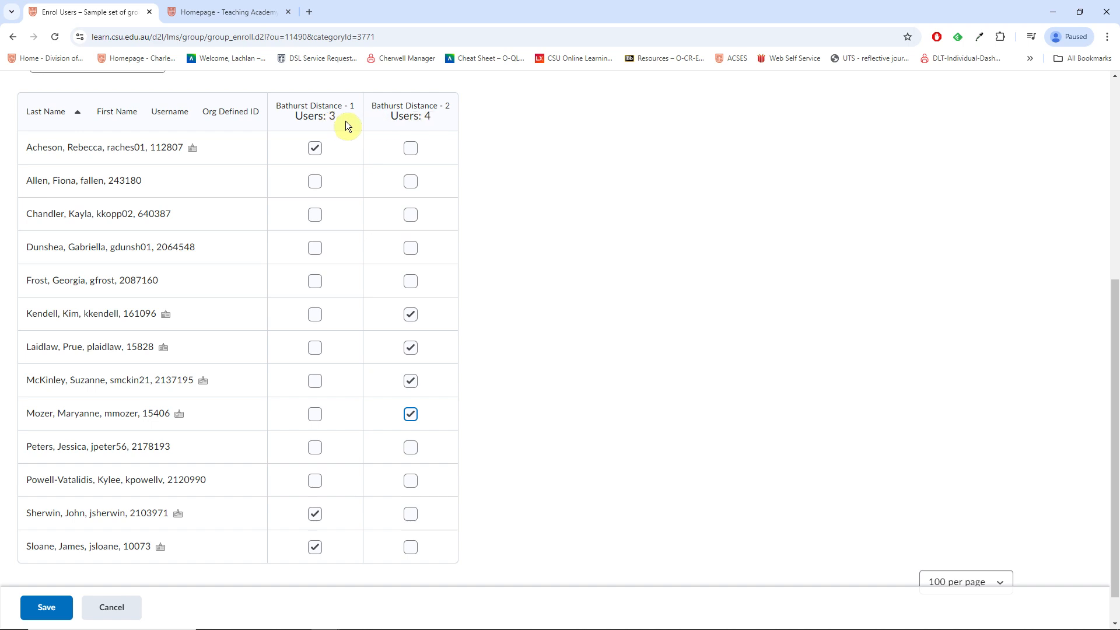
{"action": "left_click", "coordinate": [311, 147]}
{"action": "left_click", "coordinate": [411, 149]}
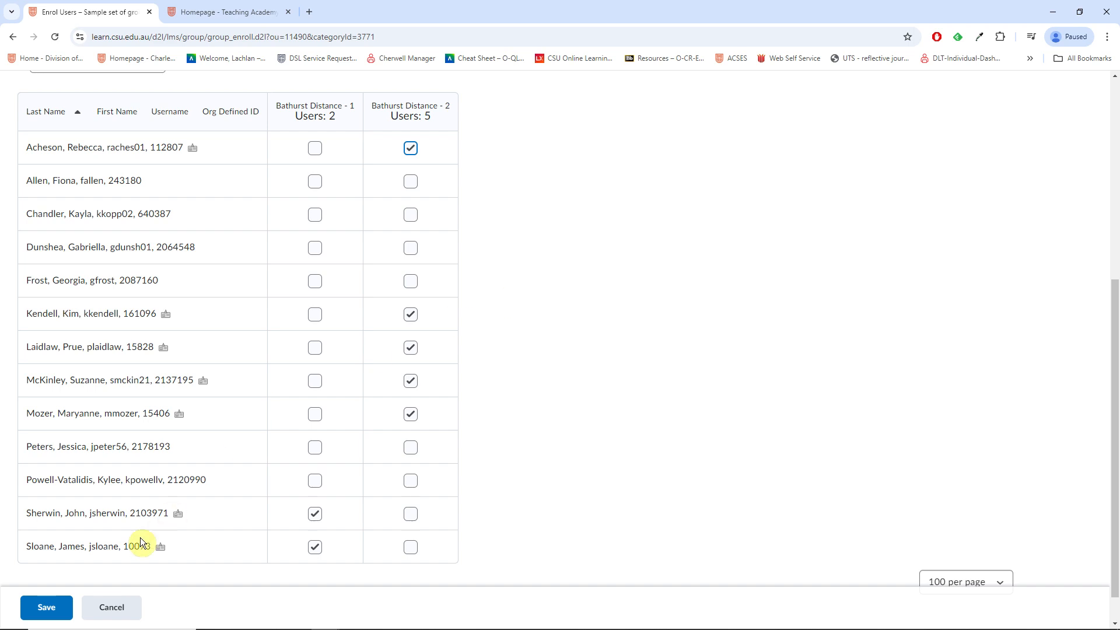
{"action": "left_click", "coordinate": [42, 612]}
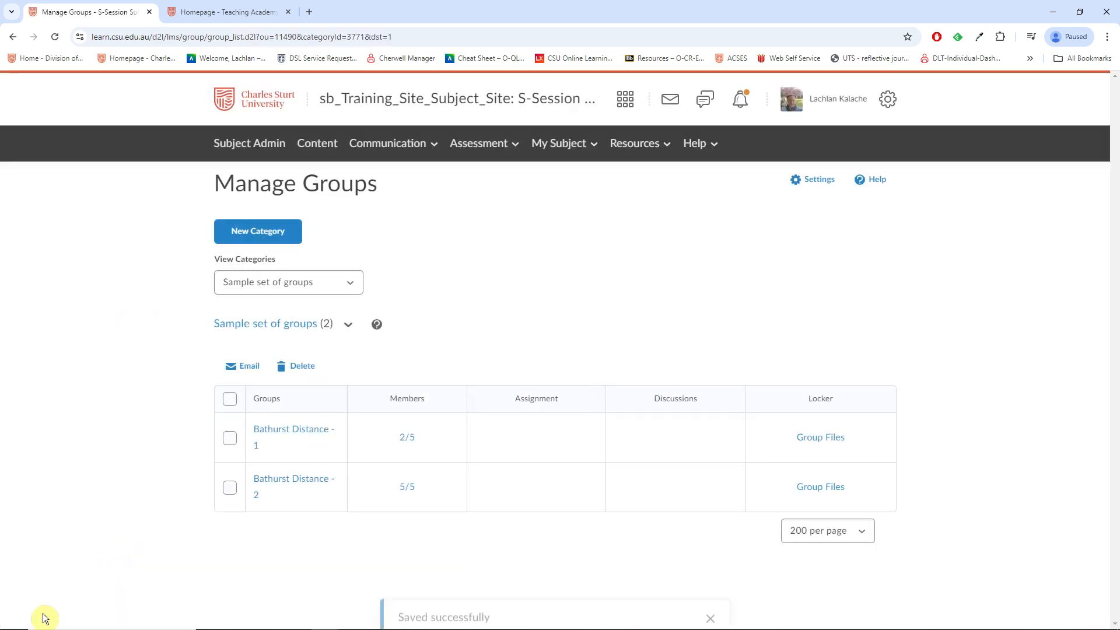
Select both groups, look at the category's available actions, and deselect Bathurst Distance - 2
{"action": "left_click", "coordinate": [229, 400]}
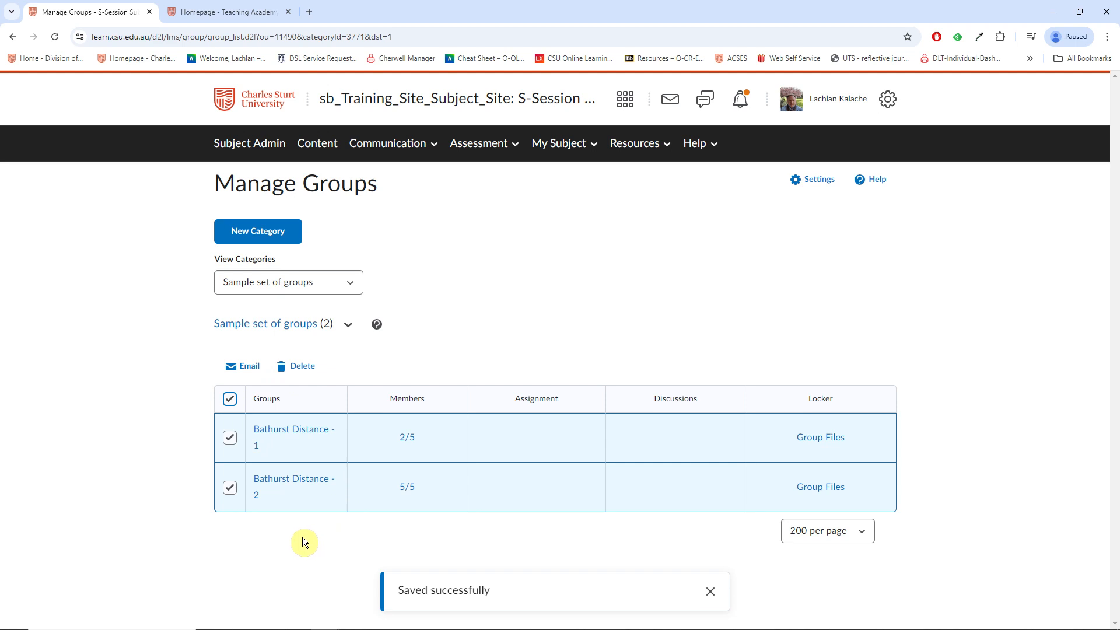
{"action": "left_click", "coordinate": [348, 327]}
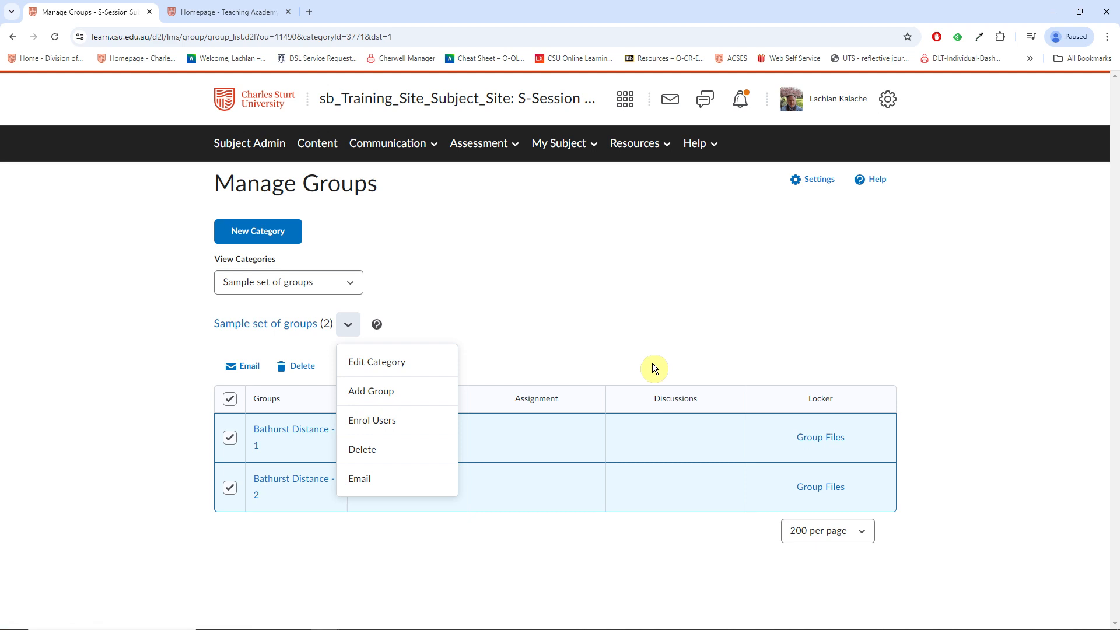
{"action": "left_click", "coordinate": [575, 280]}
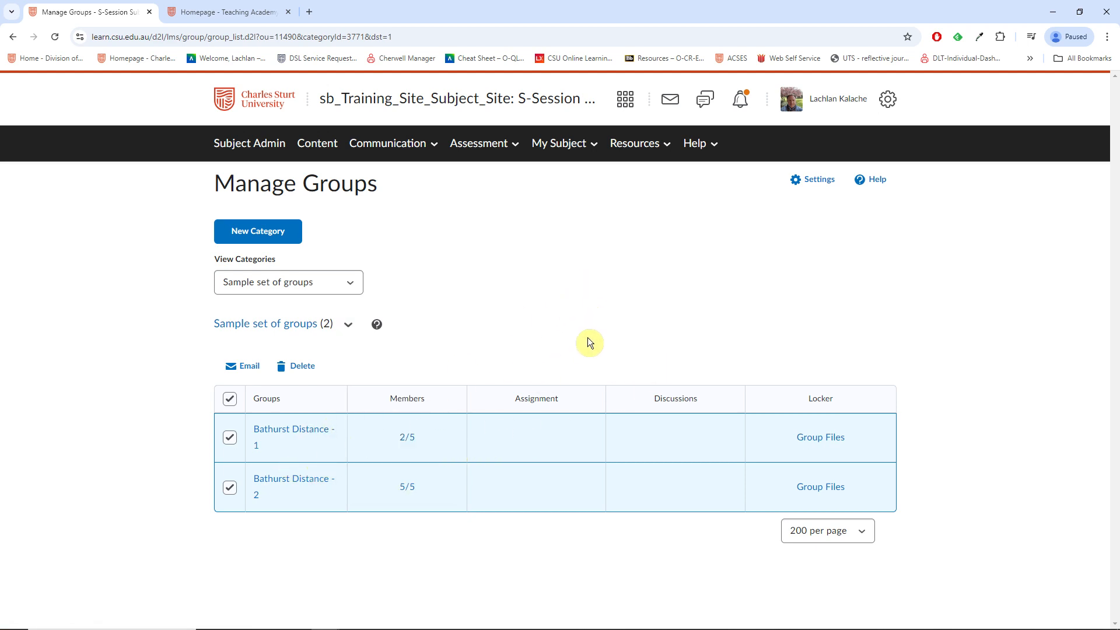
{"action": "left_click", "coordinate": [230, 488]}
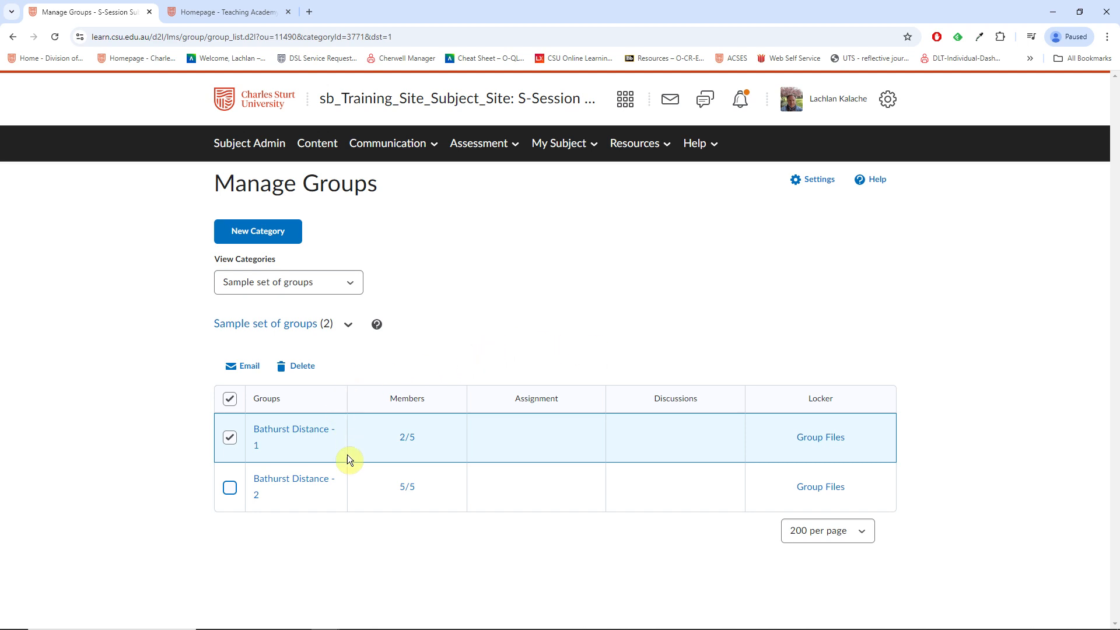
Start a new announcement and go to its additional release conditions
{"action": "left_click", "coordinate": [395, 149]}
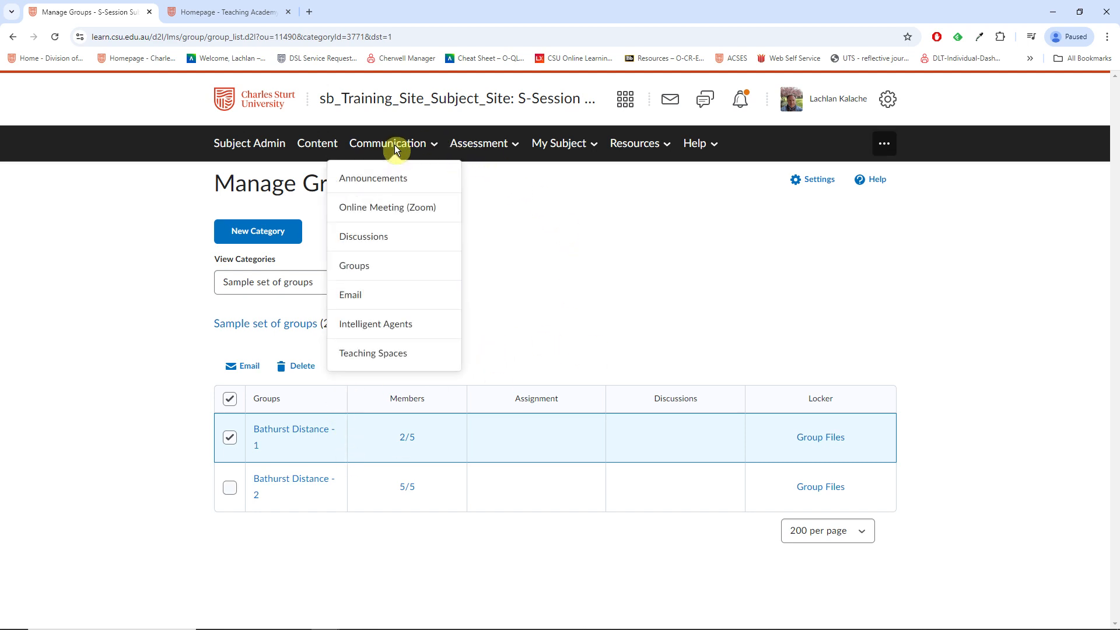
{"action": "left_click", "coordinate": [363, 182]}
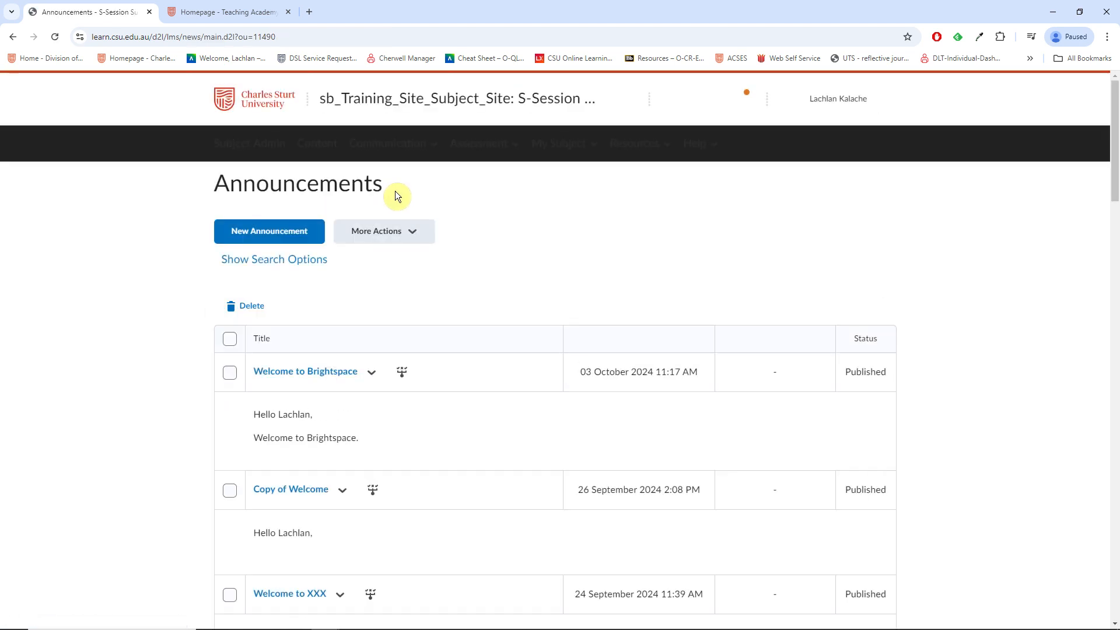
{"action": "left_click", "coordinate": [252, 231]}
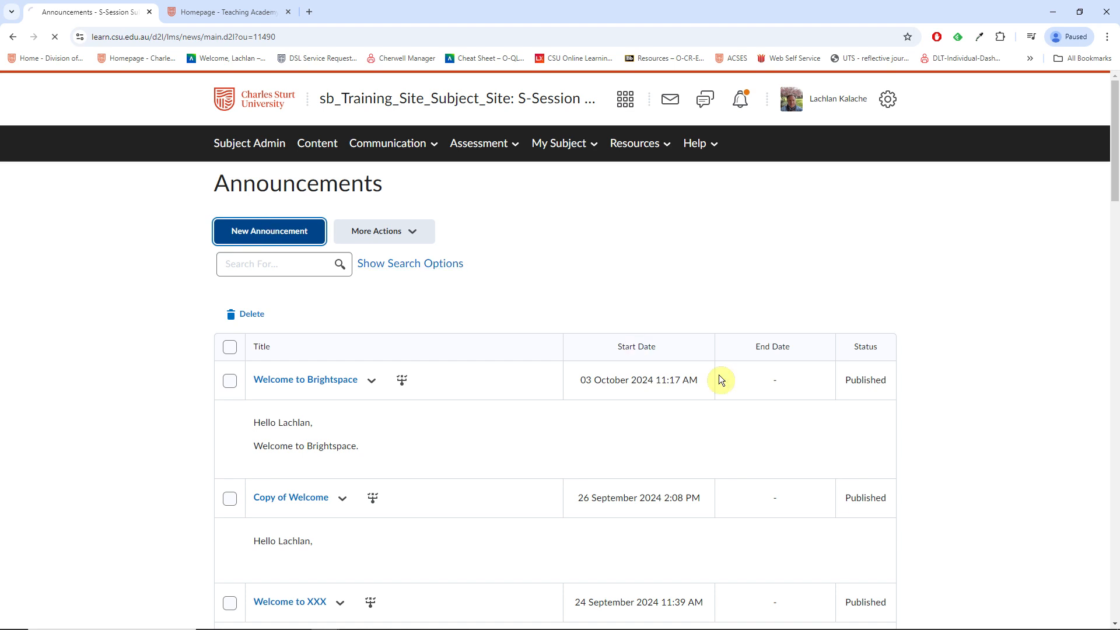
{"action": "scroll", "coordinate": [740, 446], "scroll_direction": "down", "scroll_amount": 4}
{"action": "scroll", "coordinate": [745, 446], "scroll_direction": "down", "scroll_amount": 3}
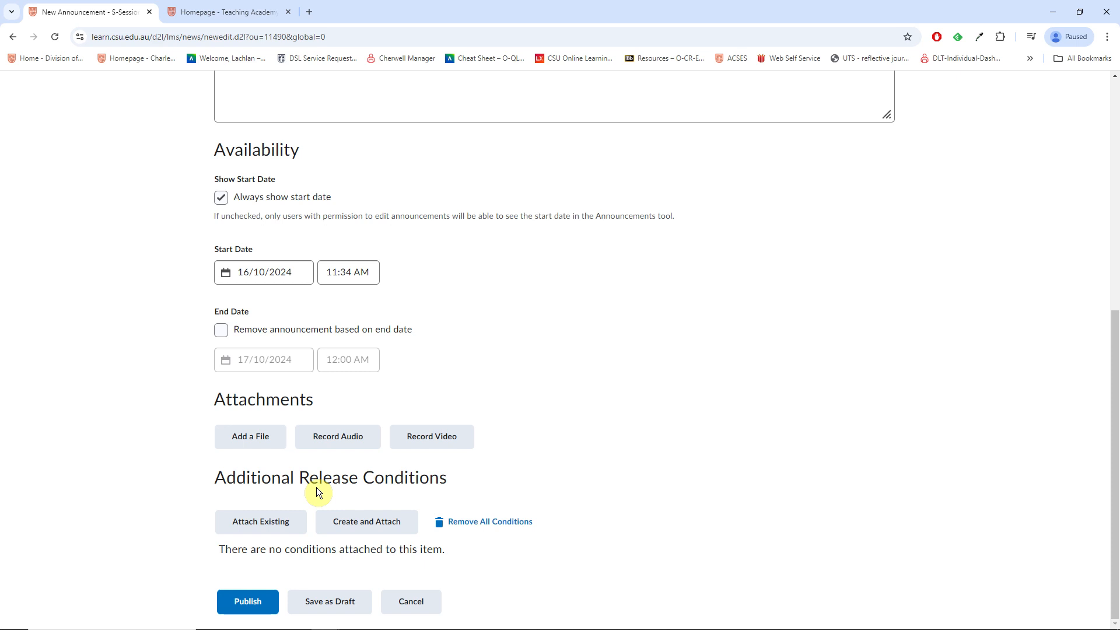
Set up a new release condition of type Group enrolment with Bathurst Distance - 1 as the group
{"action": "left_click", "coordinate": [358, 525]}
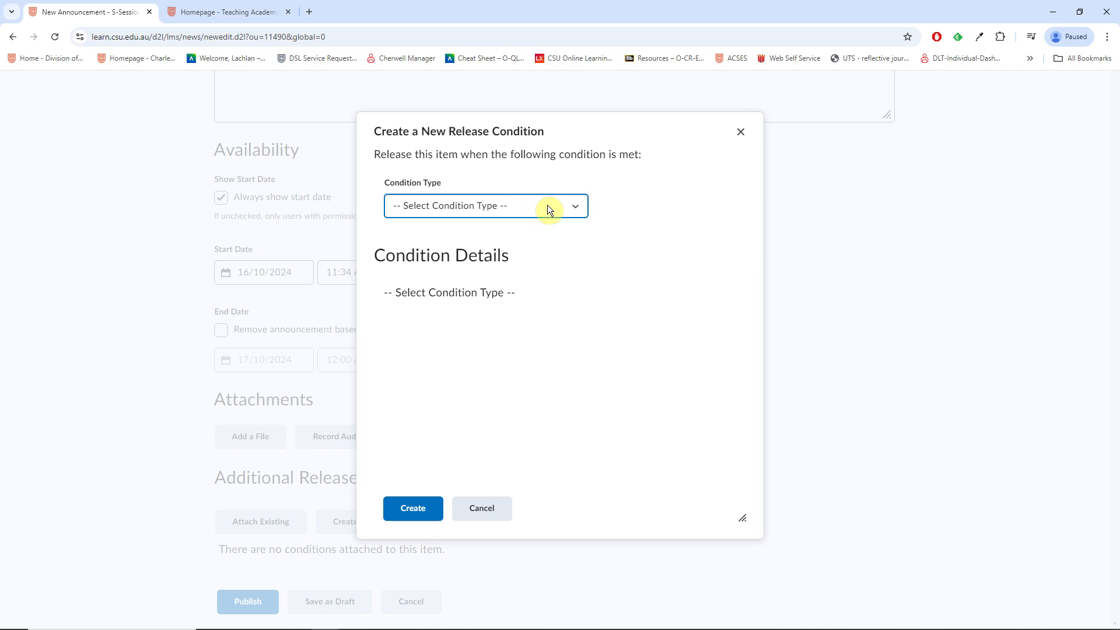
{"action": "left_click", "coordinate": [548, 210]}
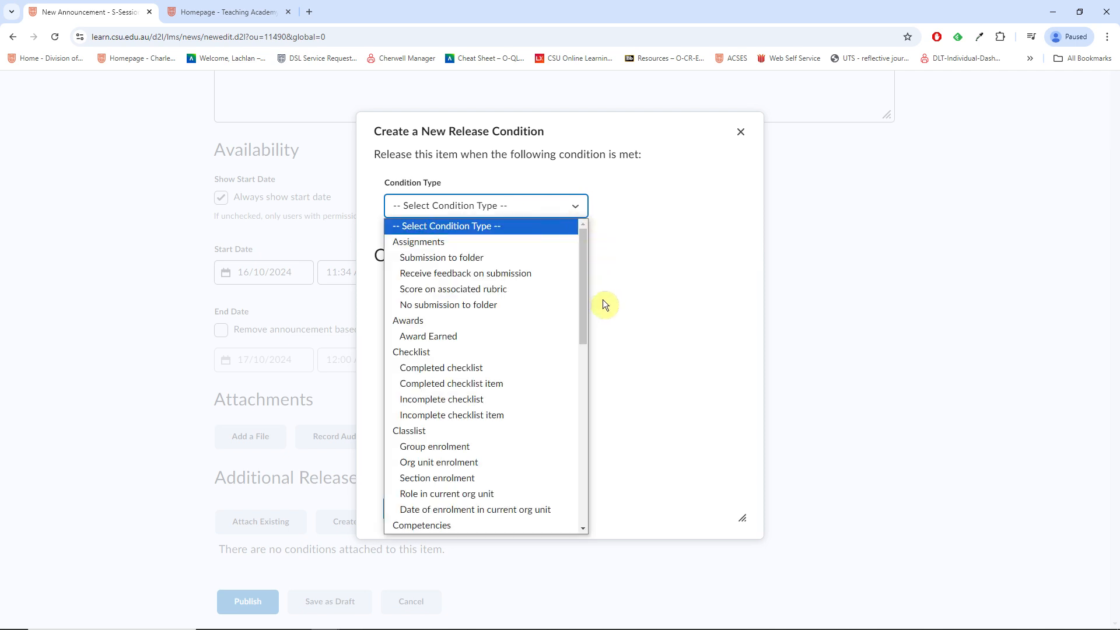
{"action": "left_click", "coordinate": [481, 448]}
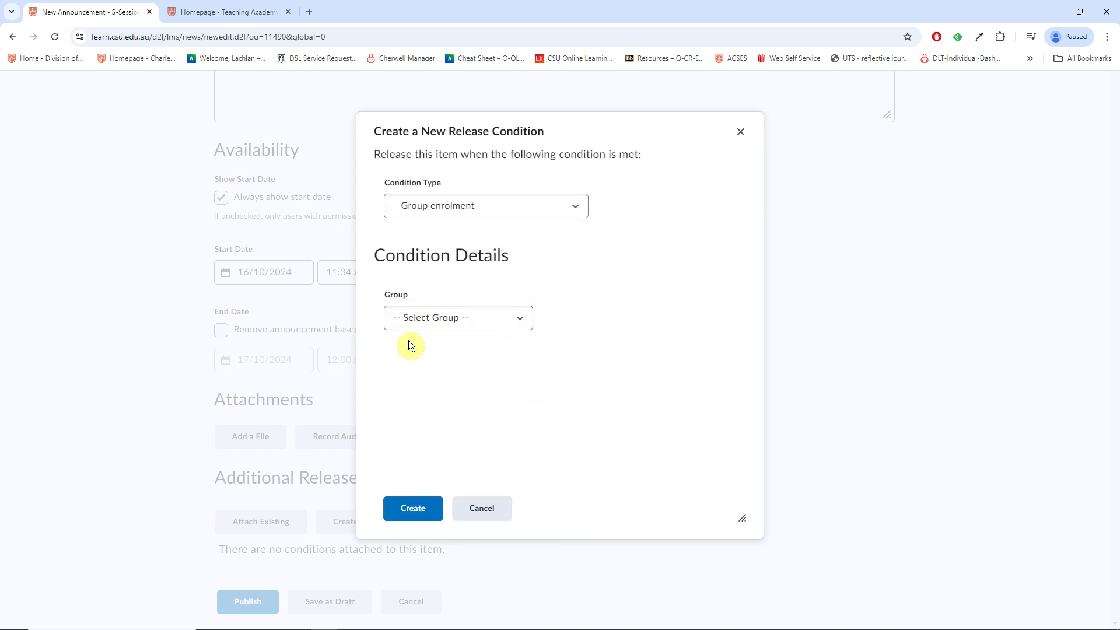
{"action": "left_click", "coordinate": [520, 319]}
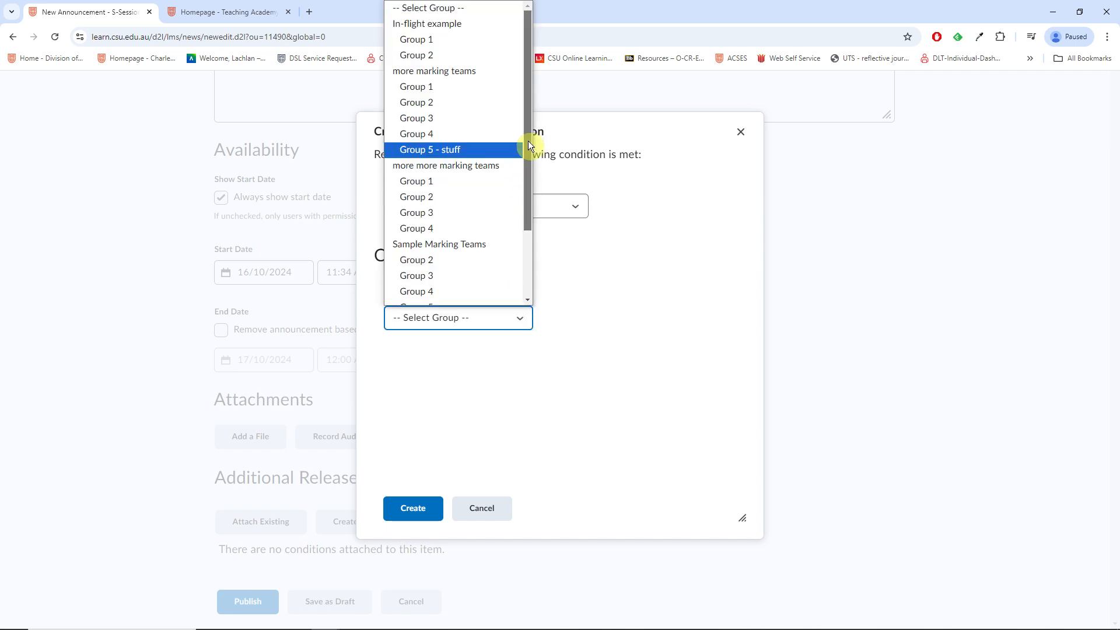
{"action": "left_click_drag", "start_coordinate": [527, 142], "coordinate": [527, 236]}
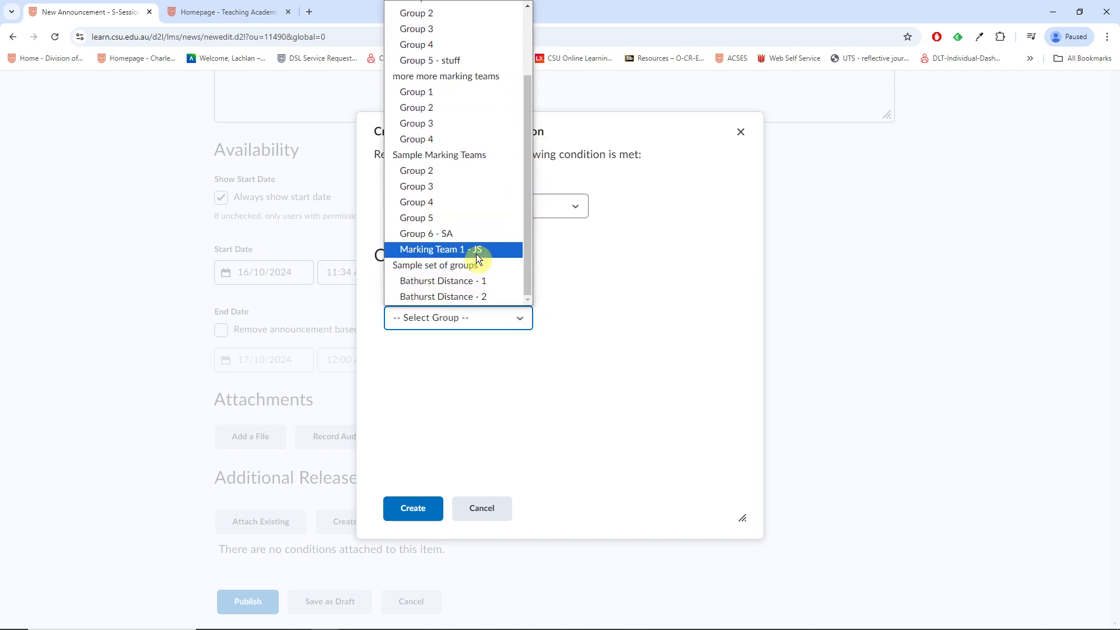
{"action": "left_click", "coordinate": [436, 281]}
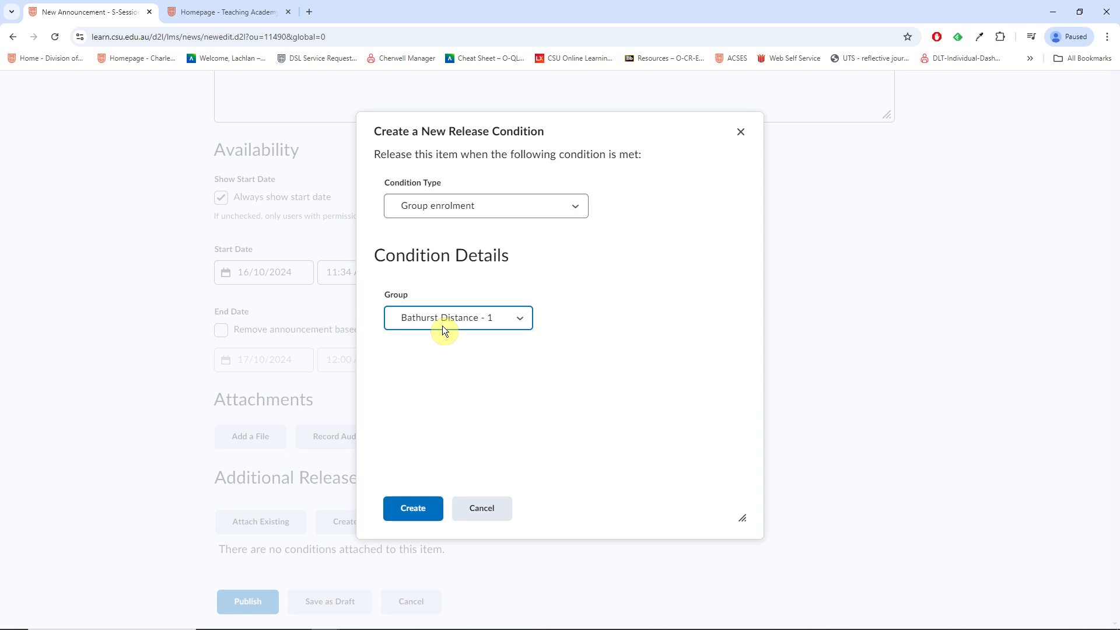
Change the release condition's group to Sample set of groups, and cancel both the condition and the new announcement
{"action": "left_click", "coordinate": [520, 319]}
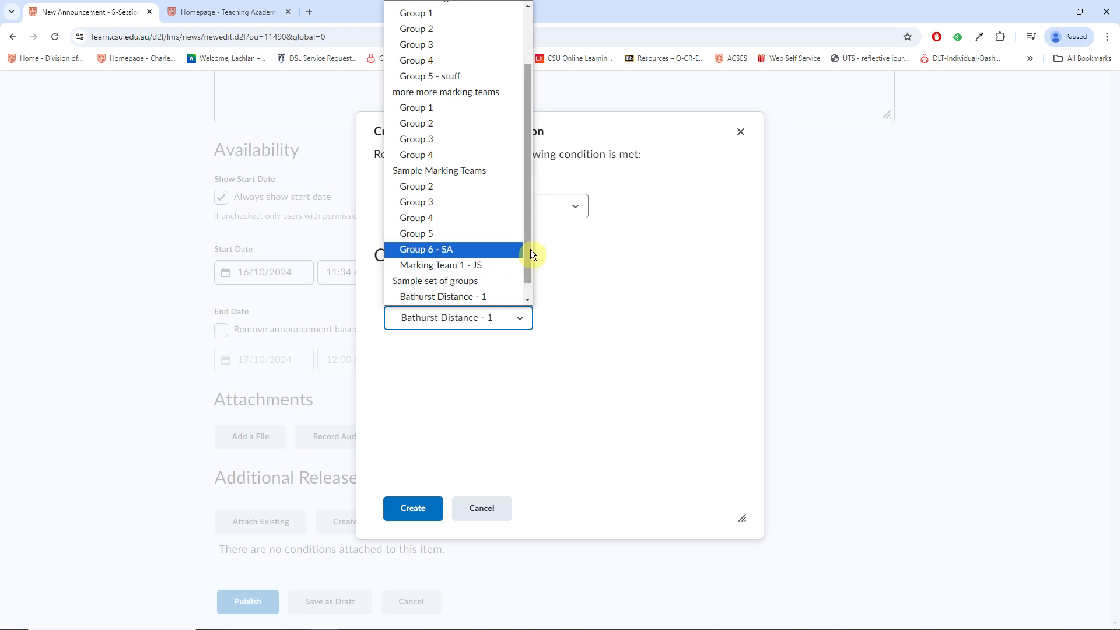
{"action": "scroll", "coordinate": [530, 249], "scroll_direction": "down", "scroll_amount": 1}
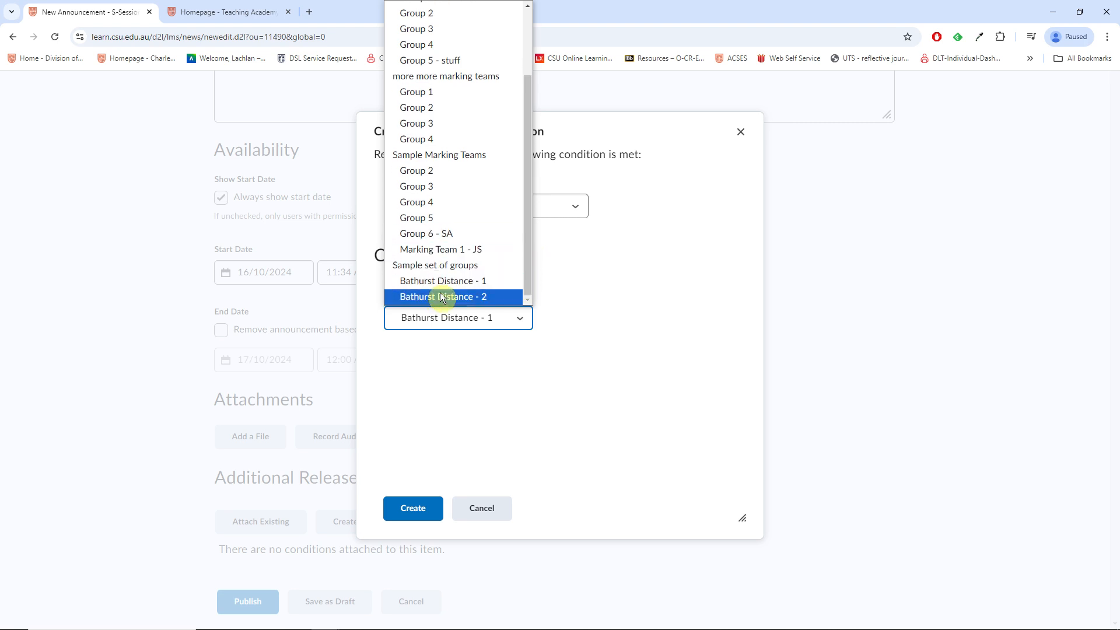
{"action": "left_click", "coordinate": [418, 267]}
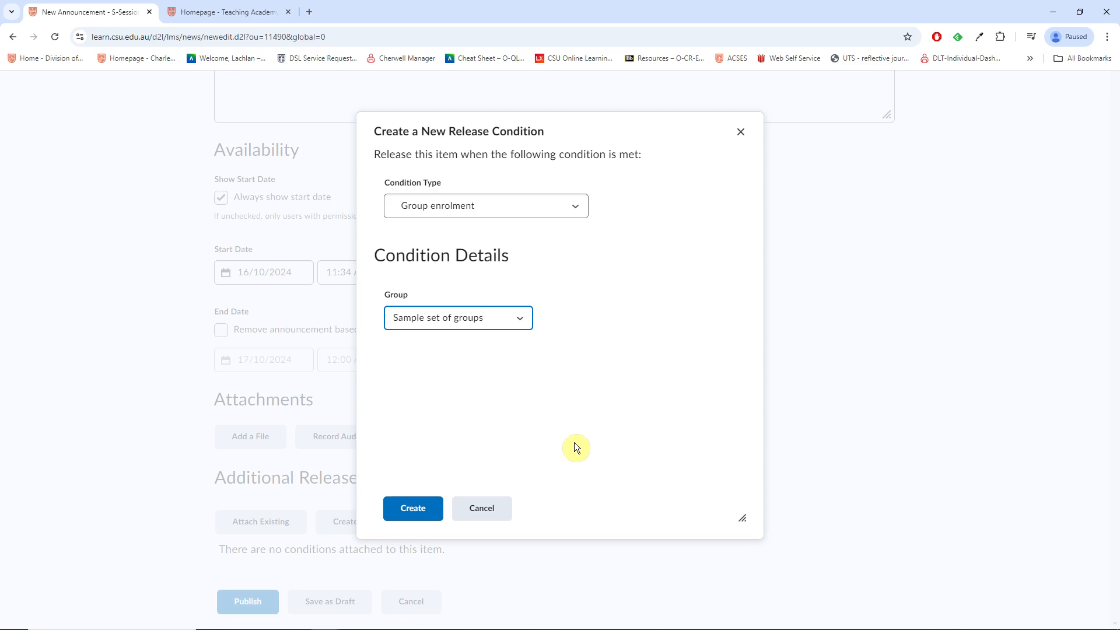
{"action": "left_click", "coordinate": [496, 511]}
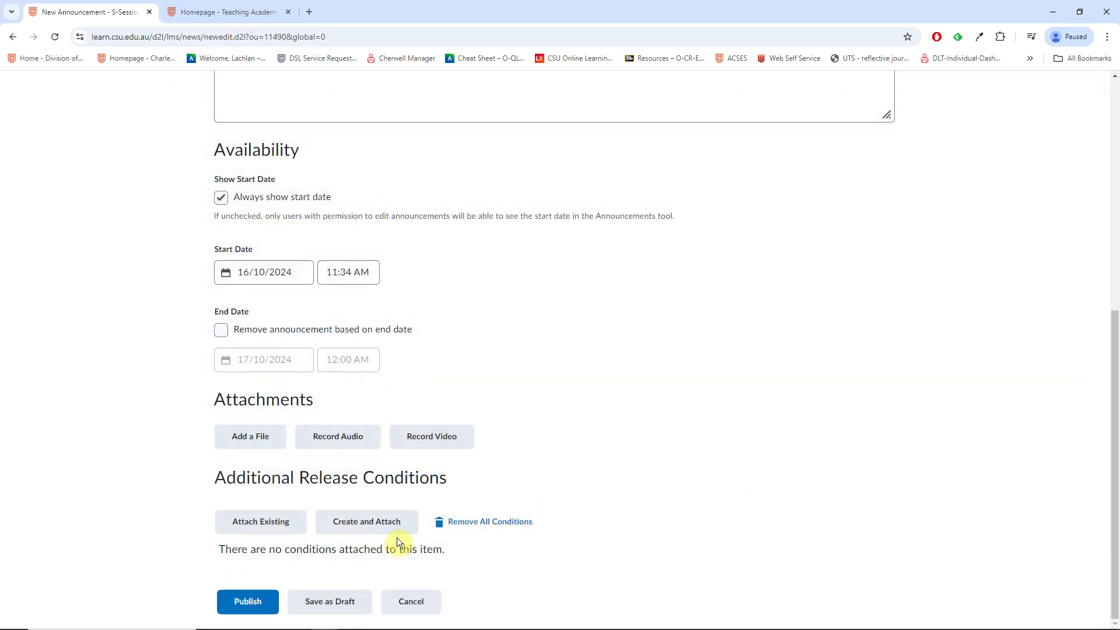
{"action": "left_click", "coordinate": [414, 601]}
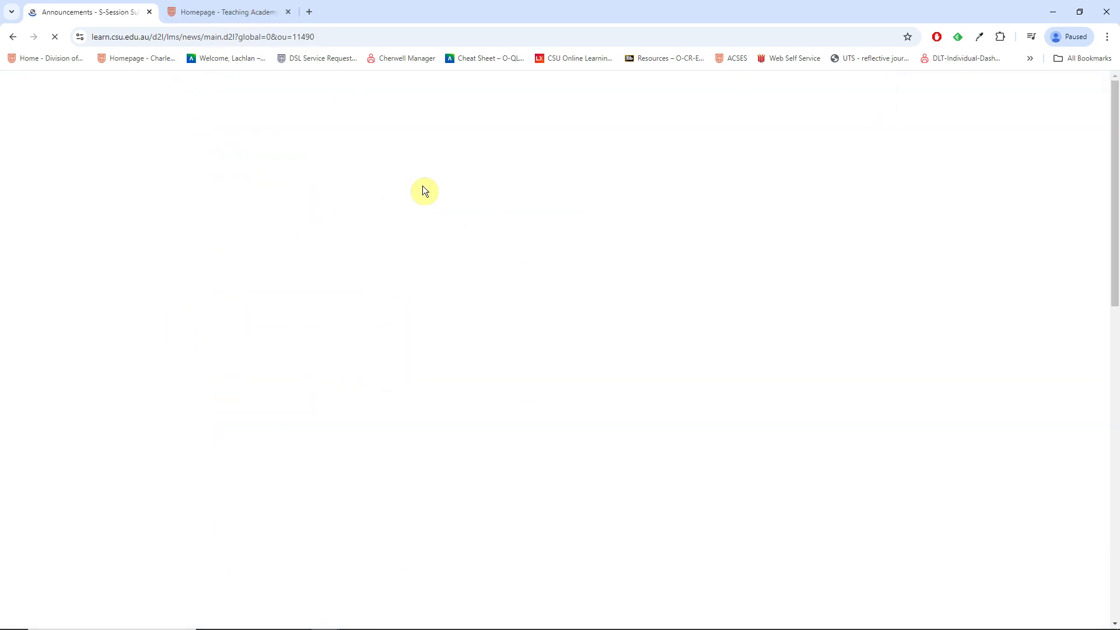
Return to group management and display the Sample set of groups category
{"action": "left_click", "coordinate": [404, 151]}
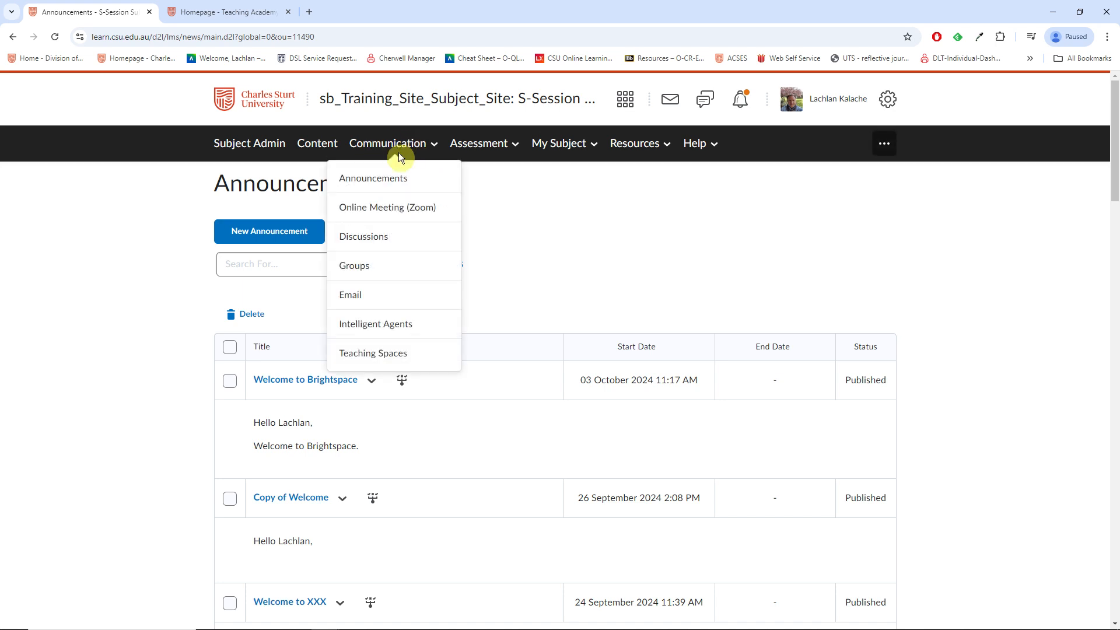
{"action": "left_click", "coordinate": [372, 267]}
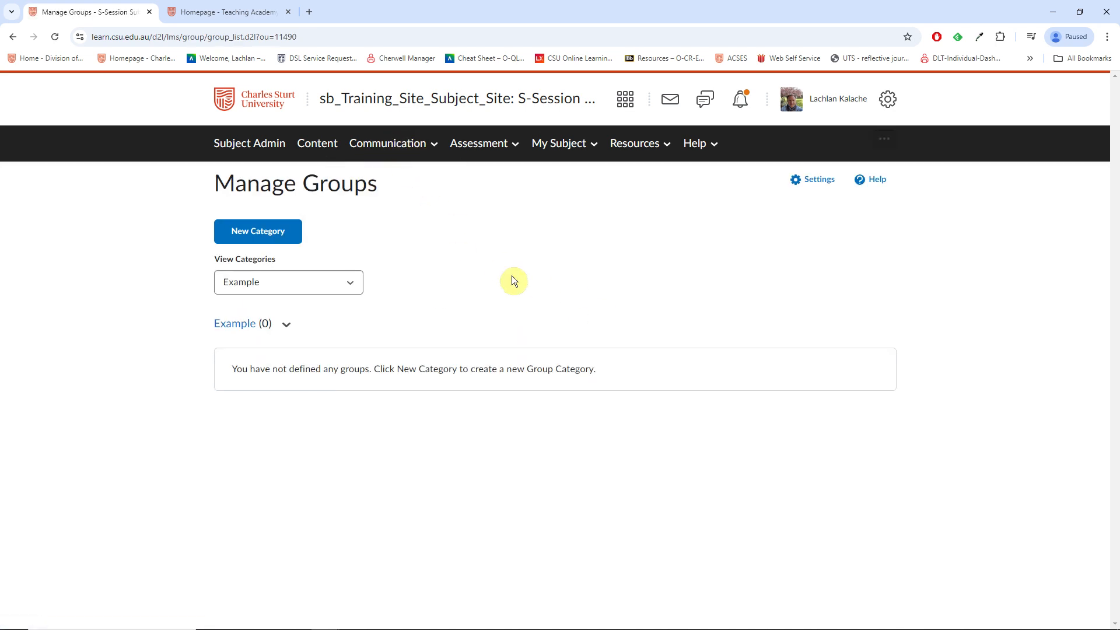
{"action": "left_click", "coordinate": [353, 283]}
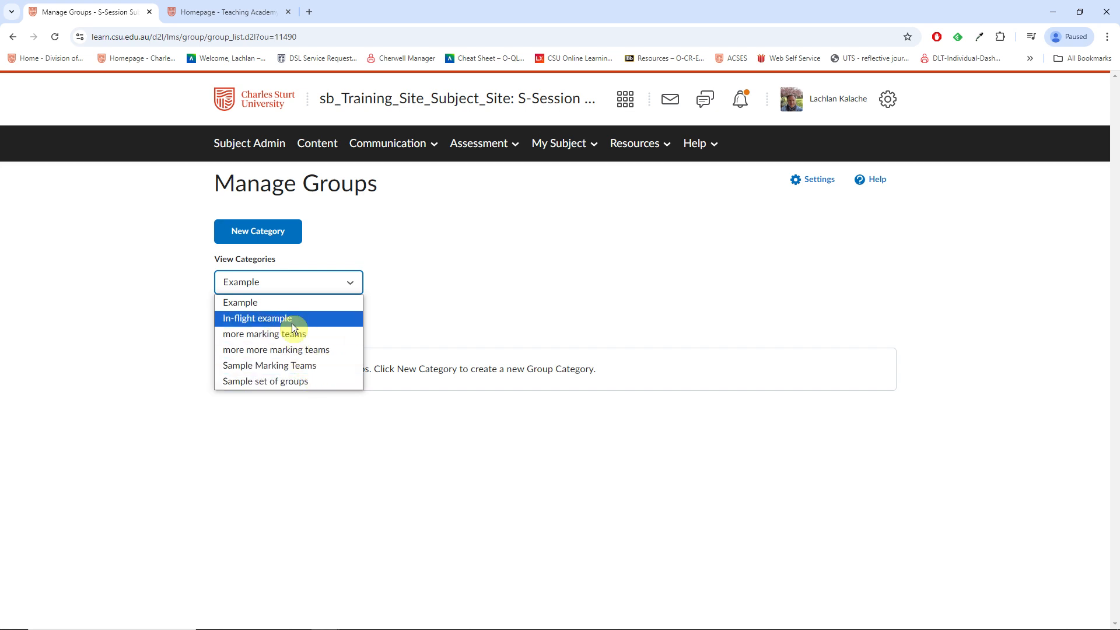
{"action": "left_click", "coordinate": [295, 382]}
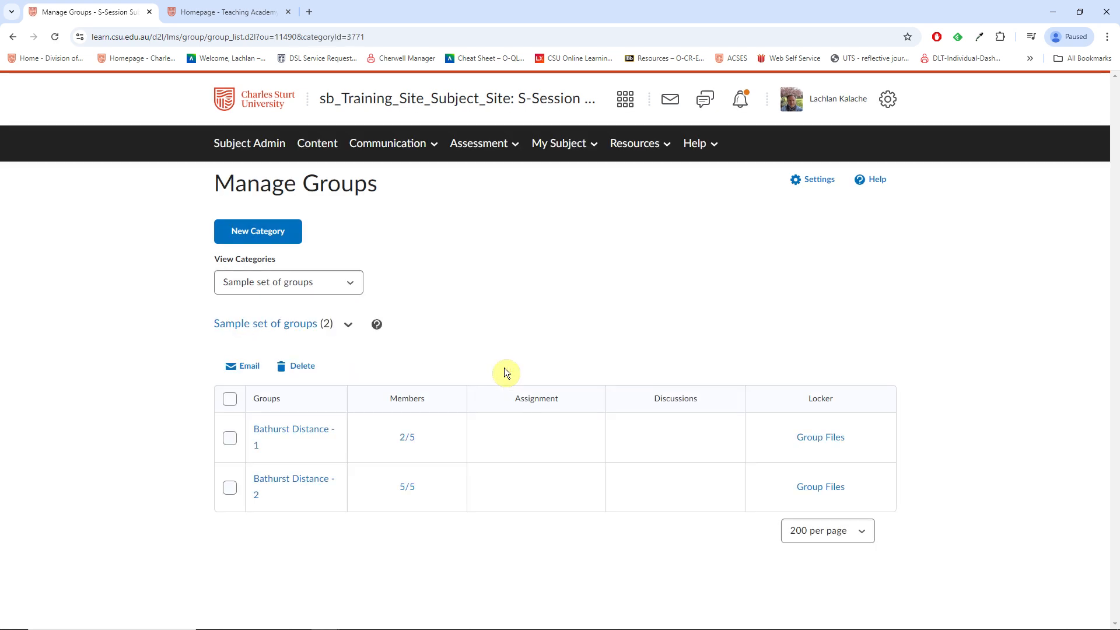